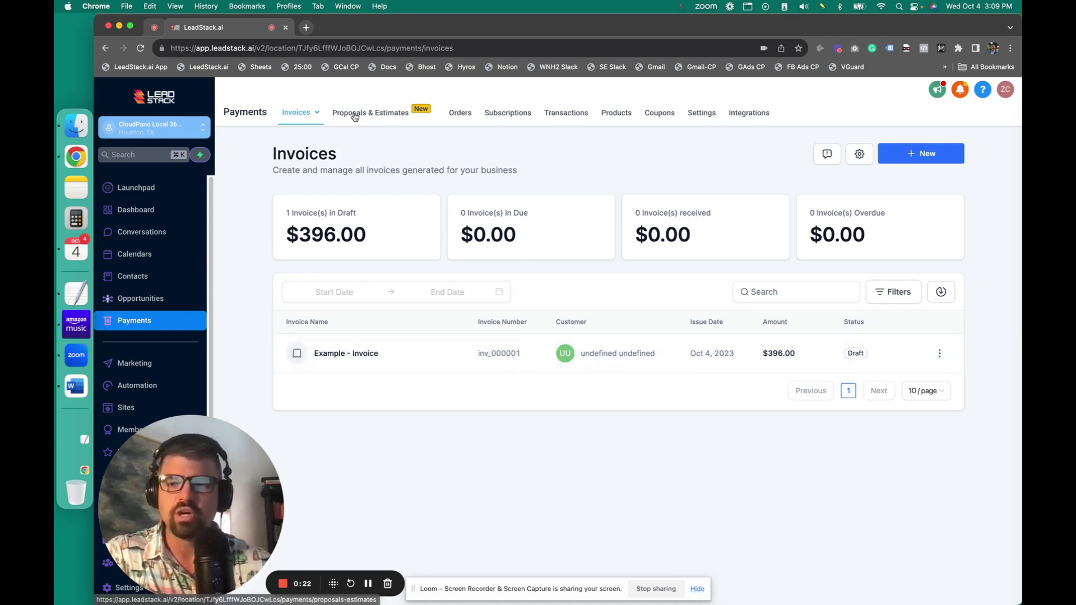
Step: Open the Proposals & Estimates section of Payments
left_click(354, 114)
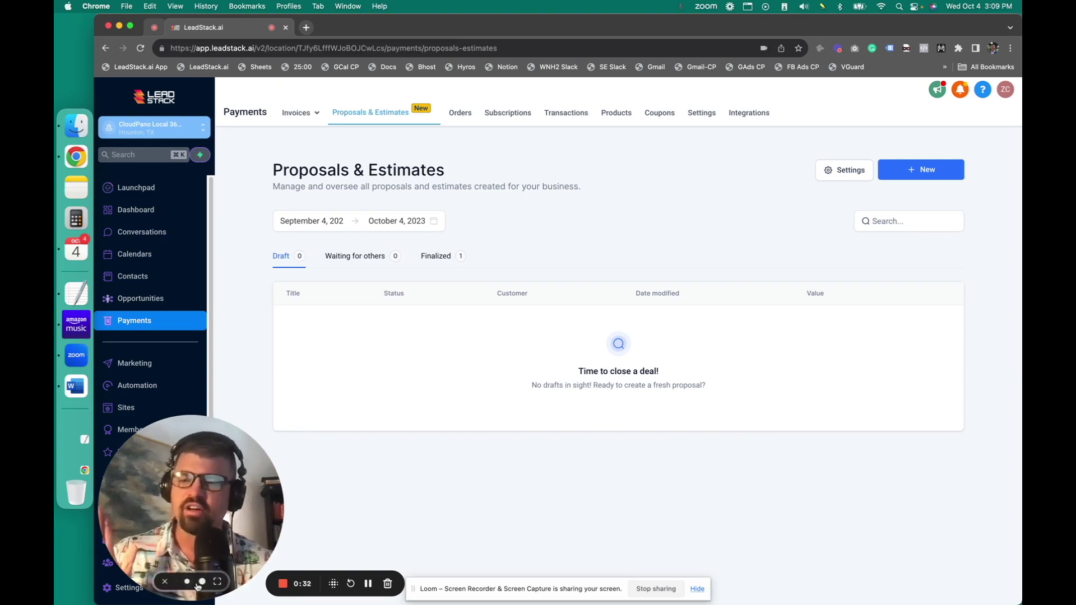
left_click(217, 583)
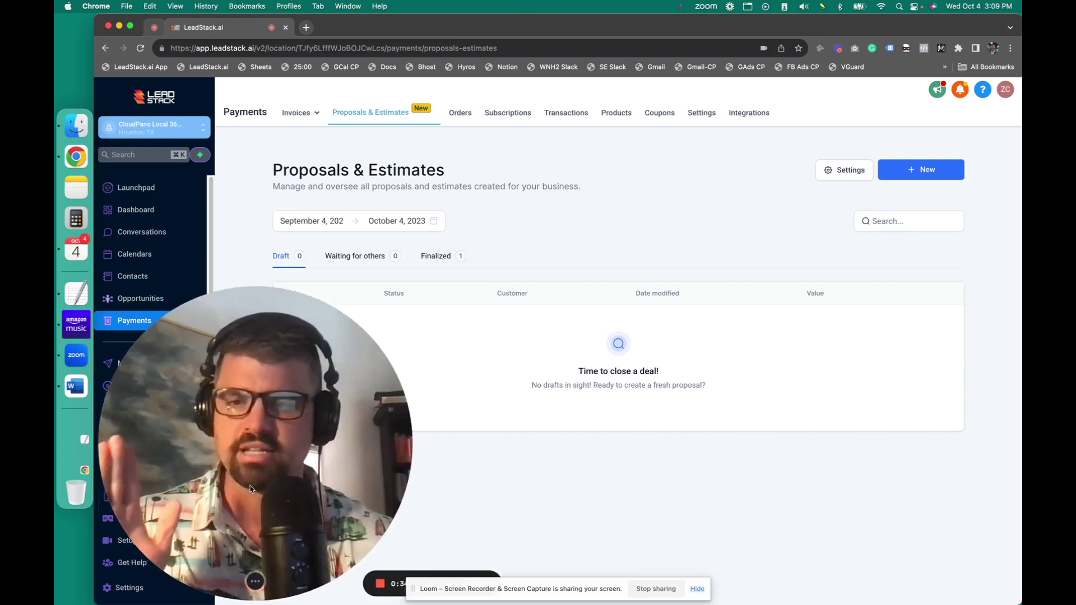
mouse_move(260, 582)
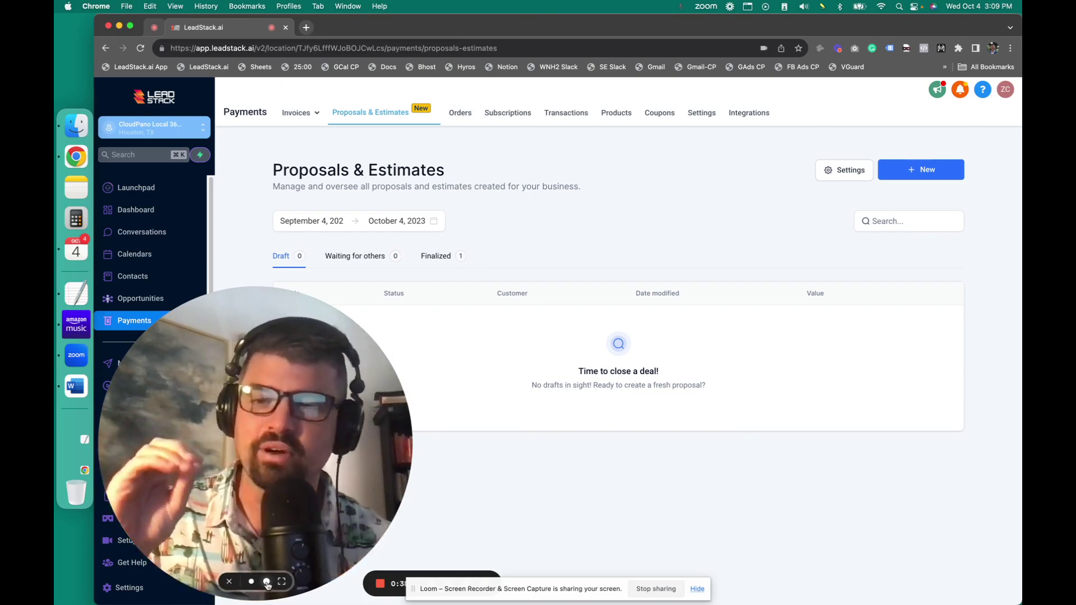
left_click(267, 583)
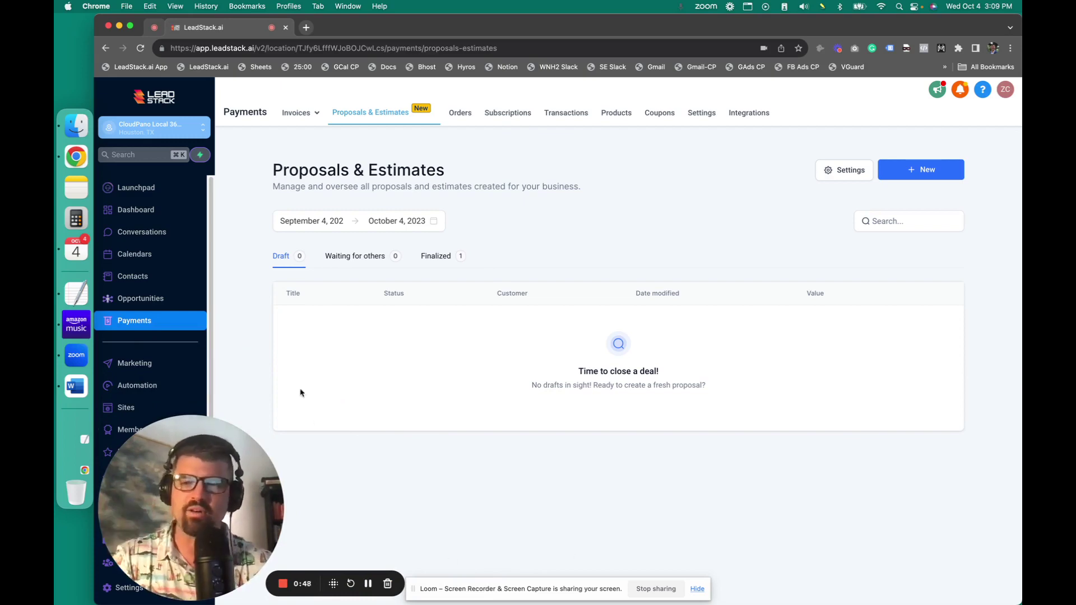
scroll(362, 275, "up", 5)
scroll(360, 275, "up", 3)
scroll(354, 269, "up", 3)
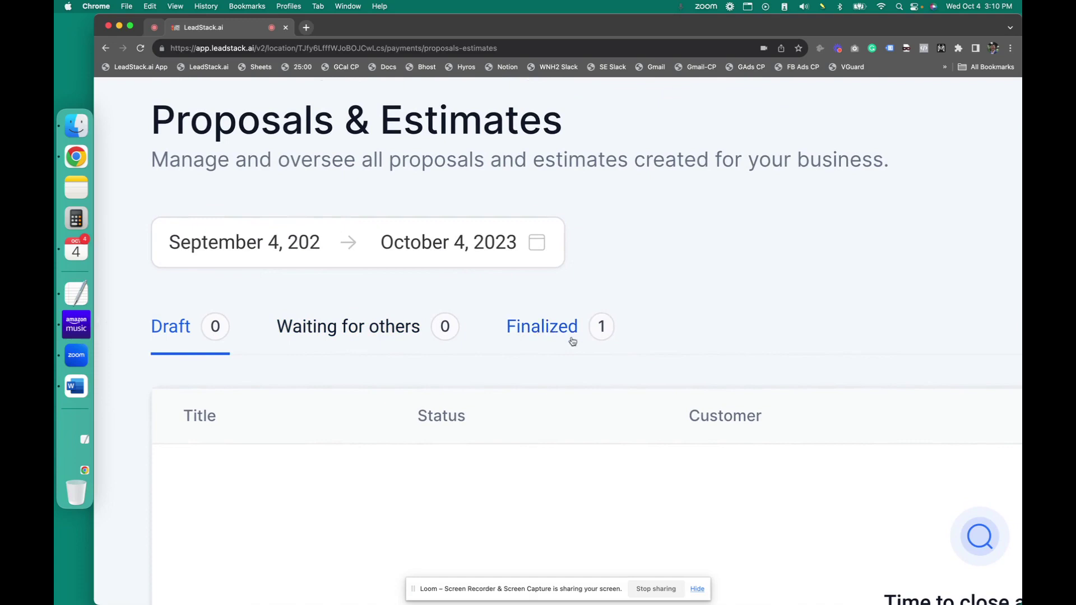
scroll(573, 346, "down", 5)
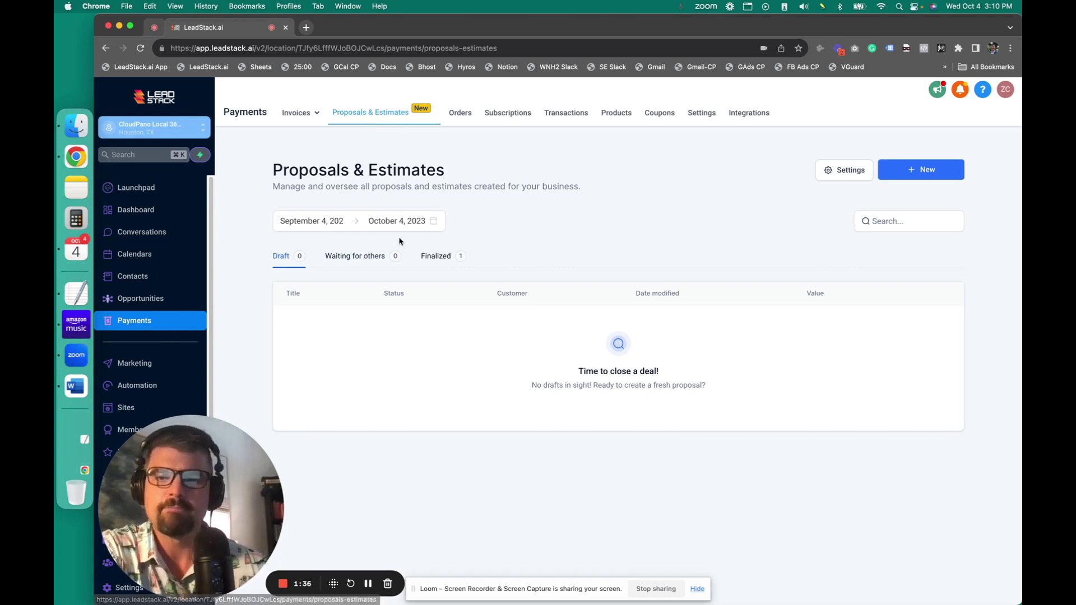
Step: Create a new blank proposal and title it "Example"
left_click(931, 177)
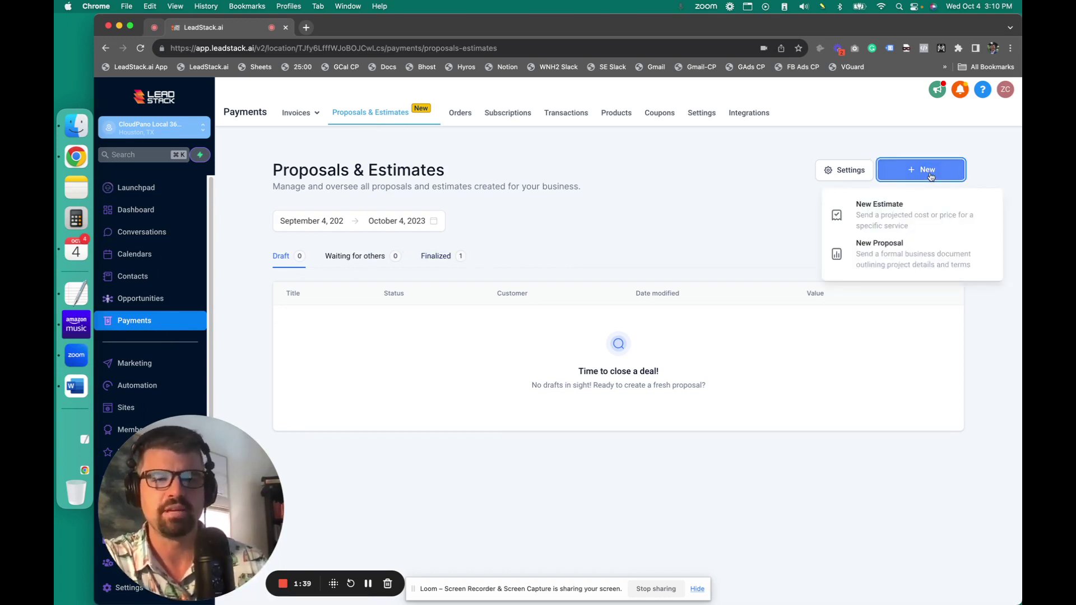
left_click(905, 250)
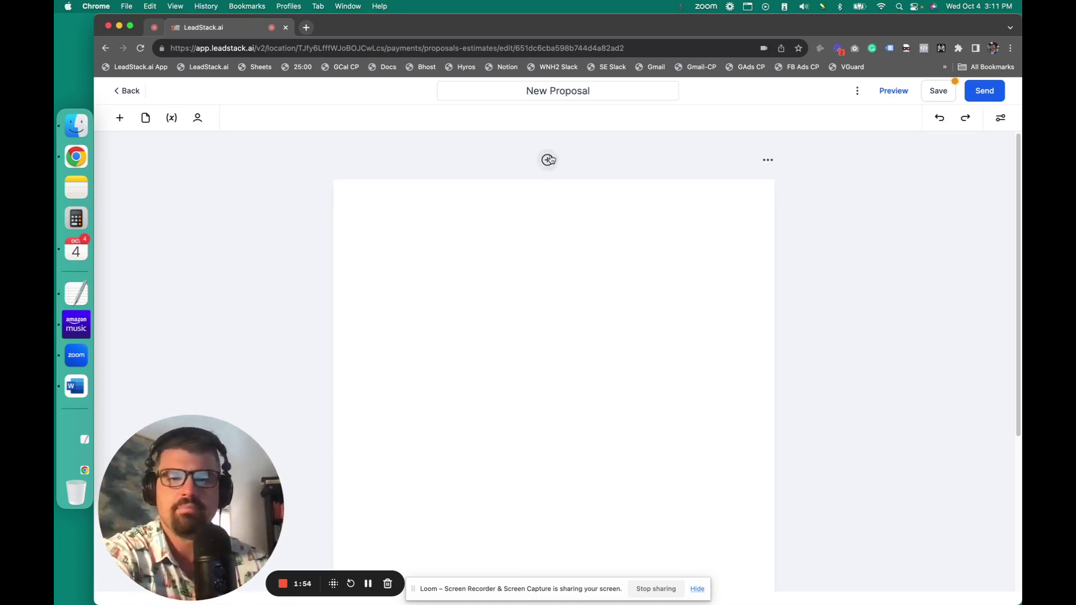
double_click(573, 95)
left_click(574, 96)
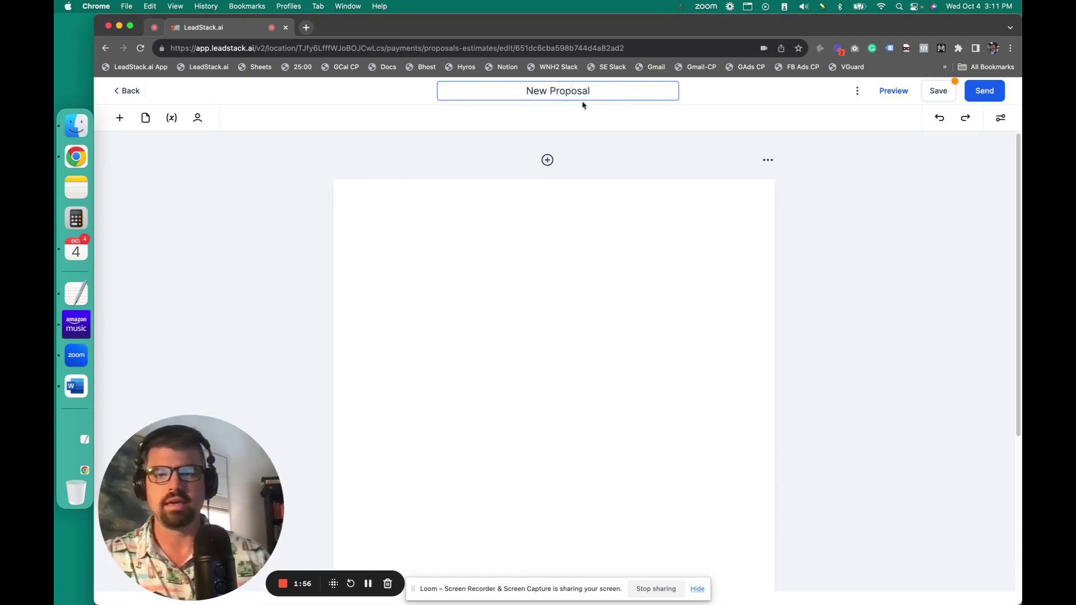
triple_click(598, 95)
type("Example")
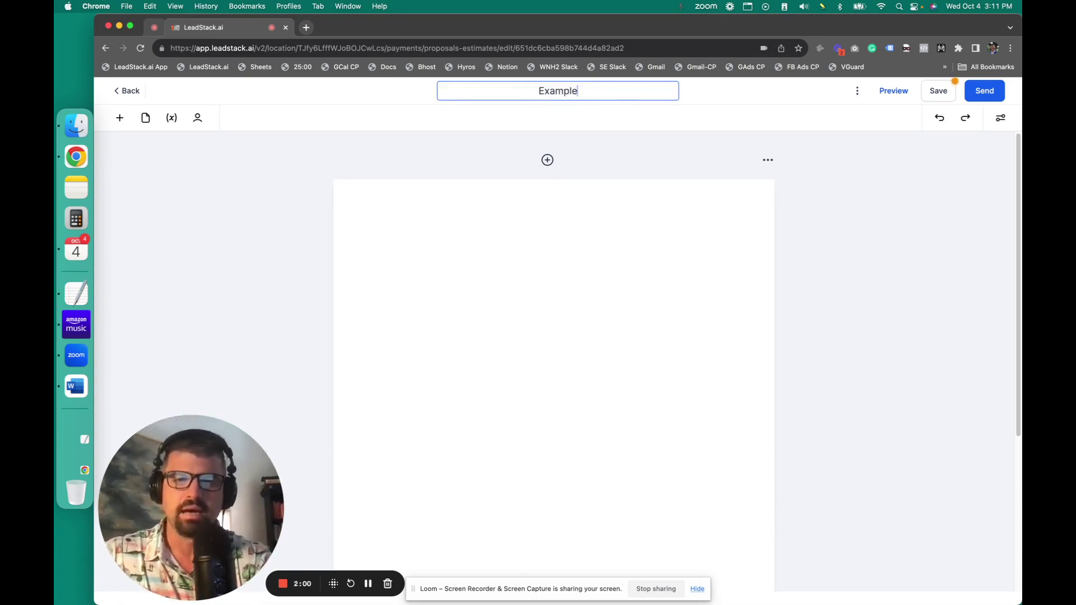
left_click(591, 154)
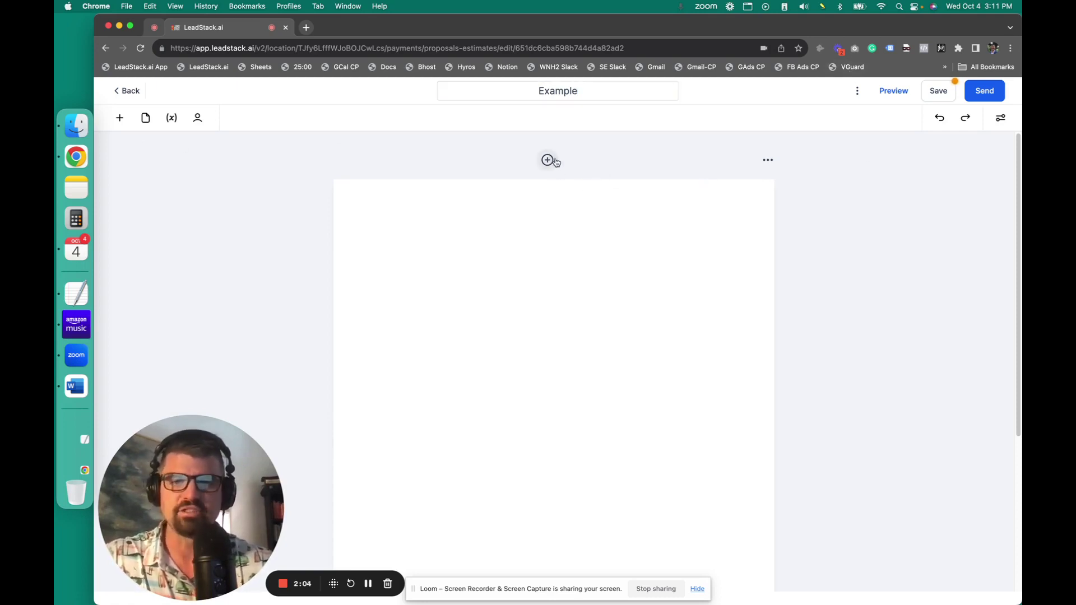
Step: Add a text element at the start of the proposal page and an image element directly below it
left_click(119, 118)
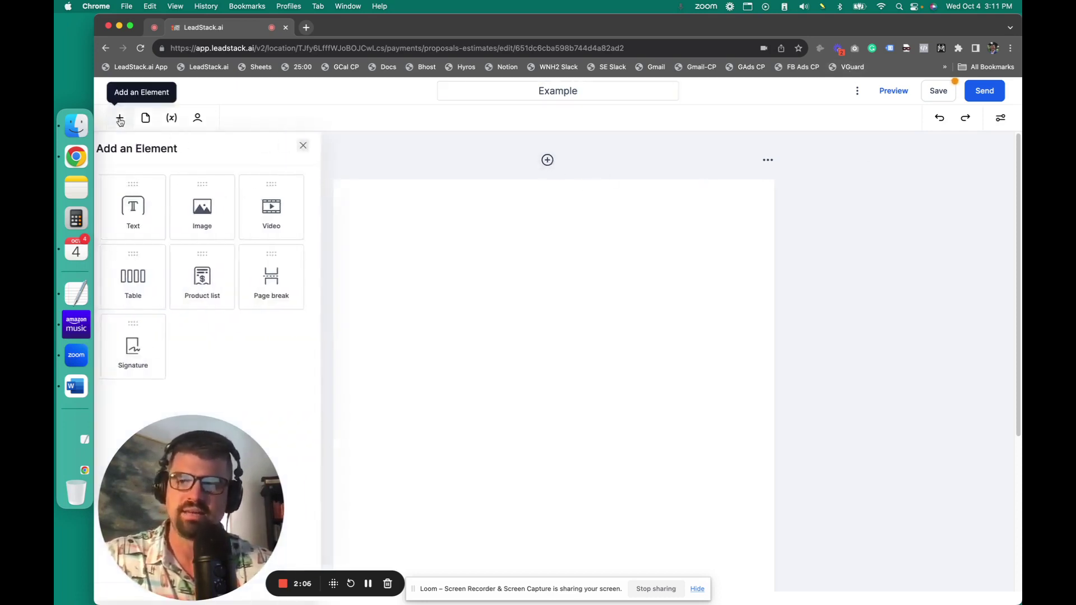
left_click_drag(144, 213, 458, 256)
left_click(119, 117)
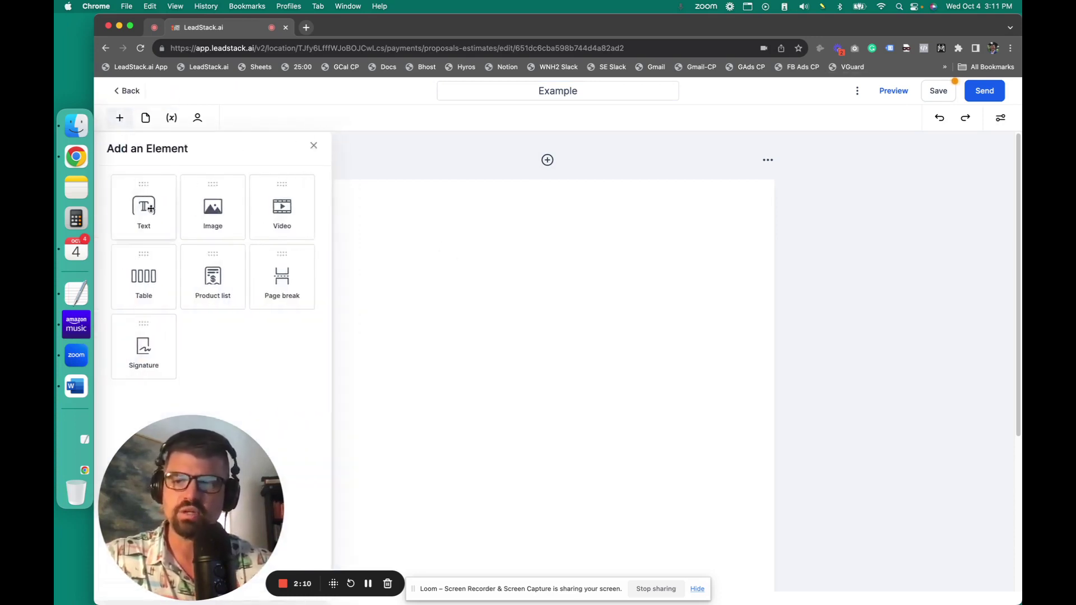
left_click_drag(145, 210, 398, 222)
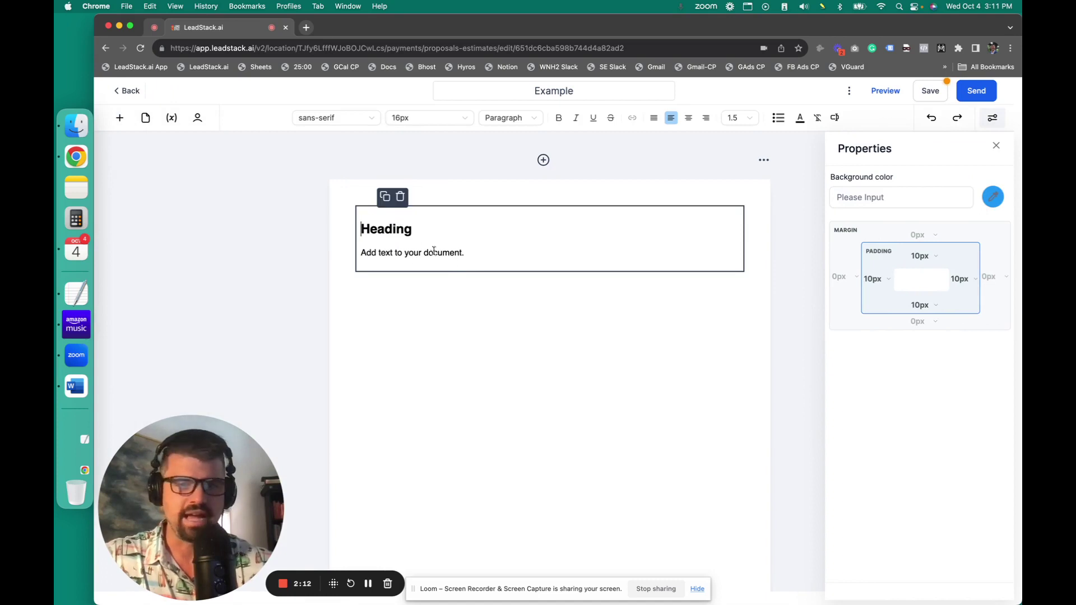
left_click(120, 122)
left_click_drag(207, 208, 391, 283)
Step: Add a table element below the image placeholder and a product list element below the table
left_click(119, 118)
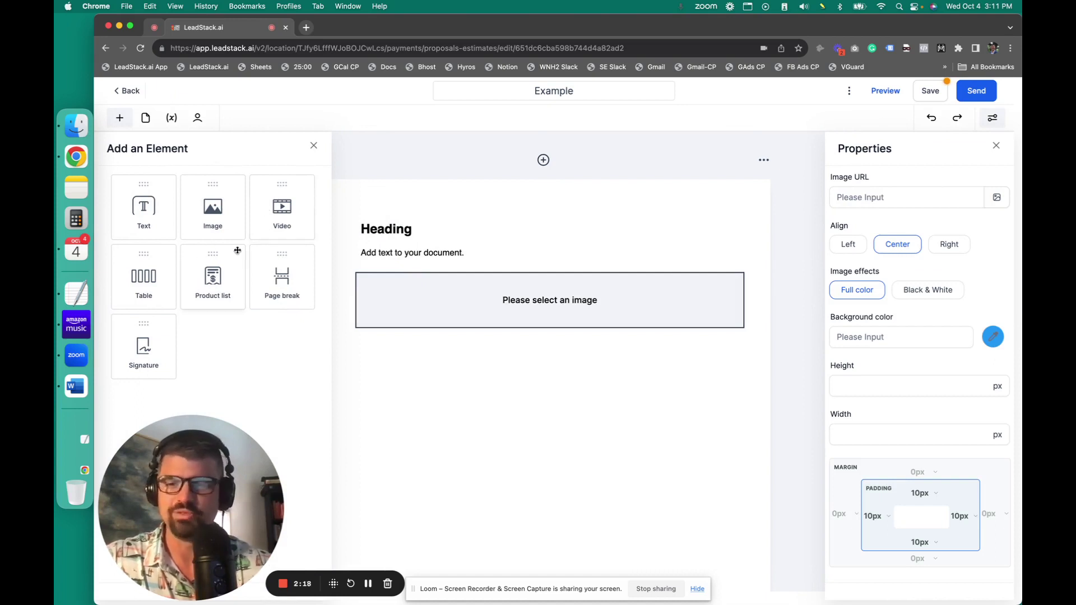
left_click_drag(147, 277, 477, 355)
left_click(119, 118)
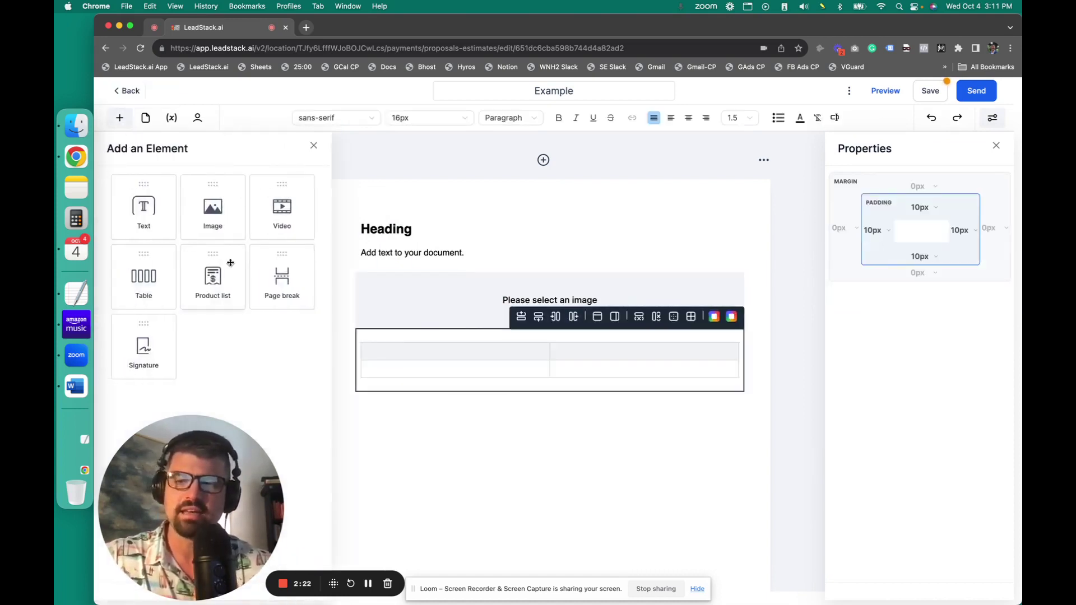
left_click_drag(212, 285, 373, 399)
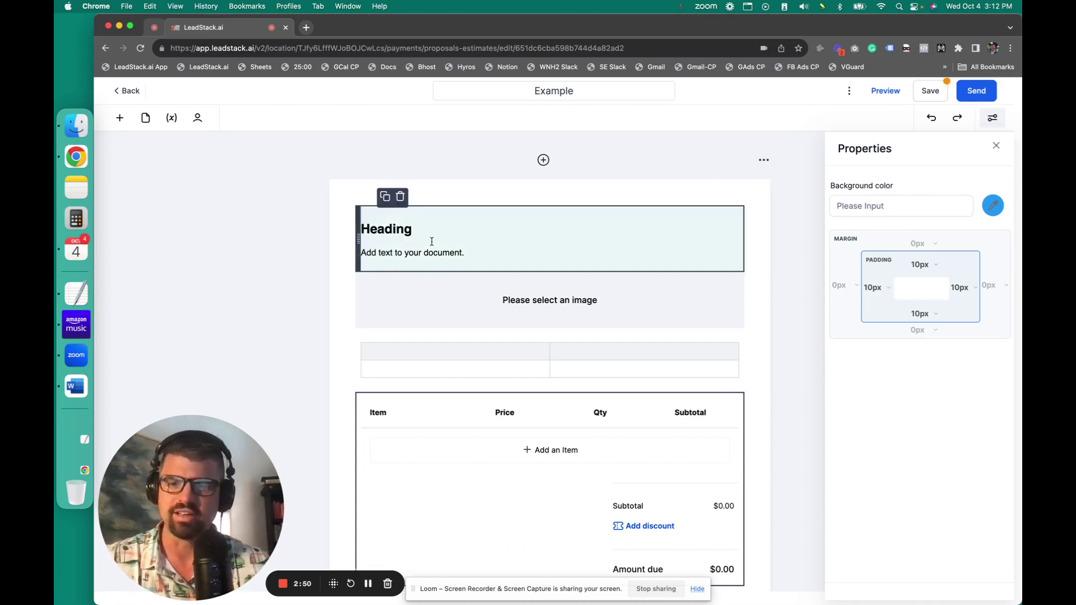
Step: Add a signature element directly below the product list
scroll(634, 387, "down", 3)
left_click(120, 118)
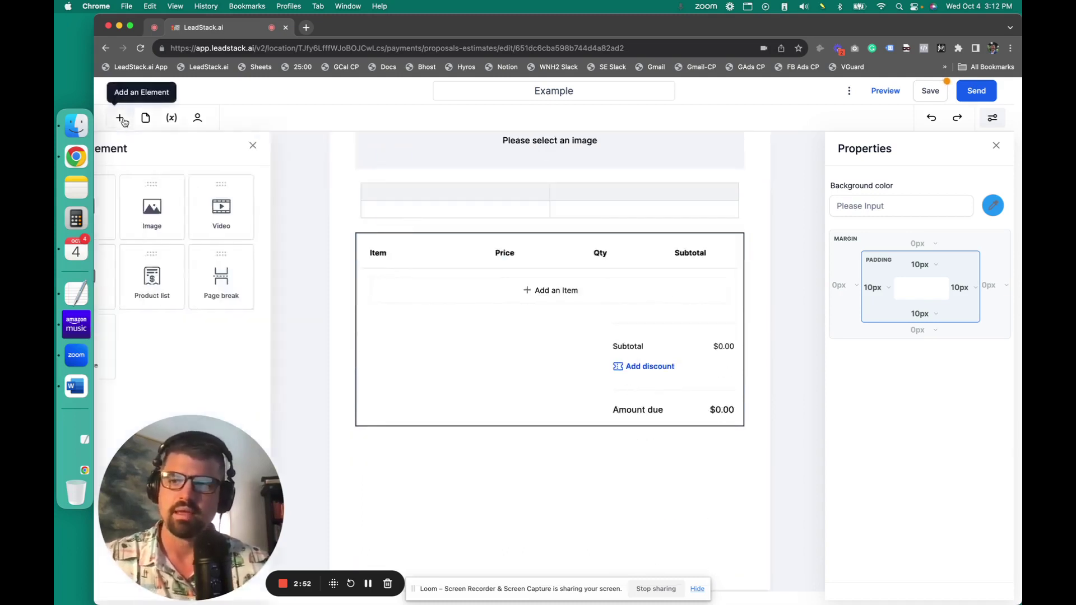
left_click_drag(170, 364, 449, 407)
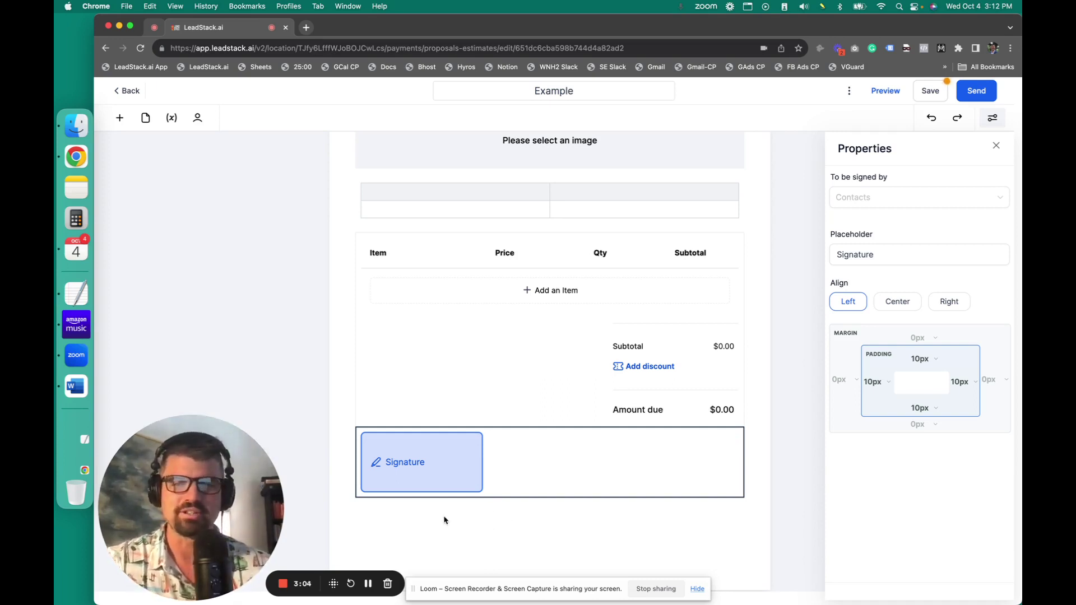
mouse_move(441, 480)
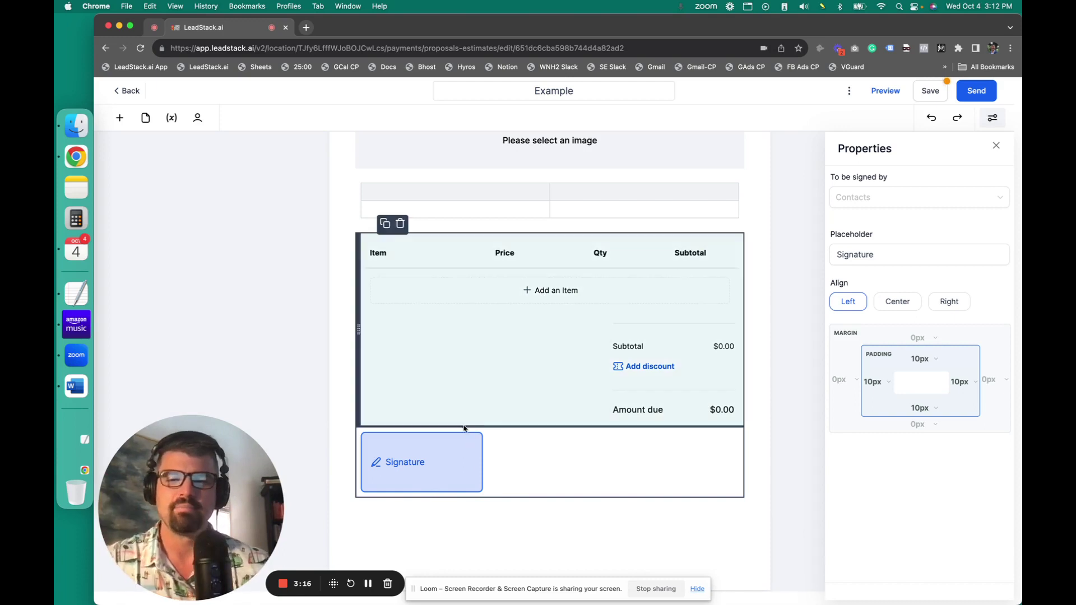
Step: Add the product "test bundle 1" with the price 196 to the product list
left_click(565, 293)
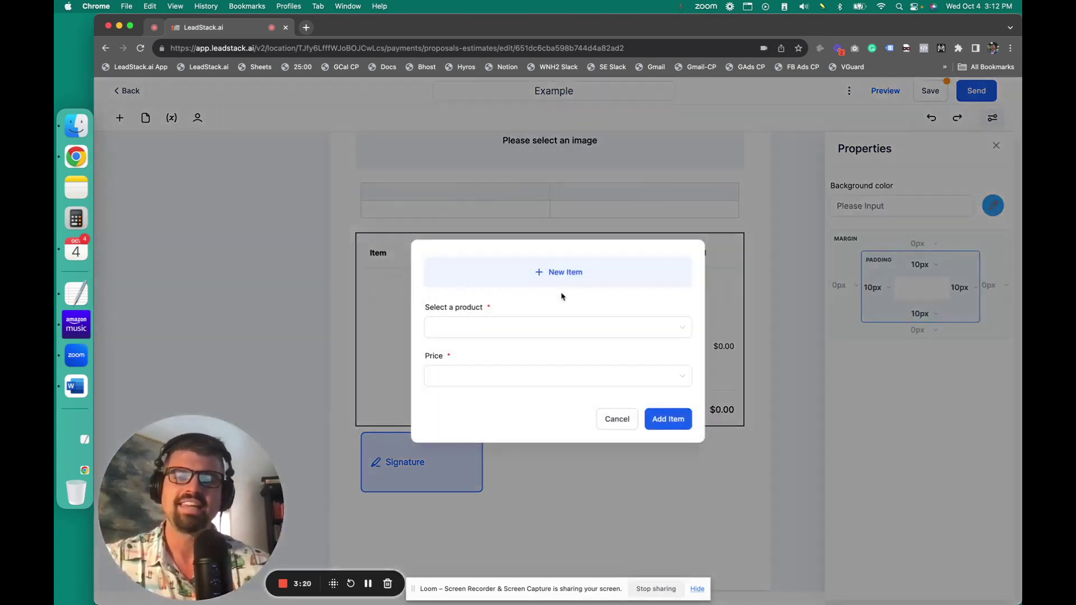
left_click(572, 327)
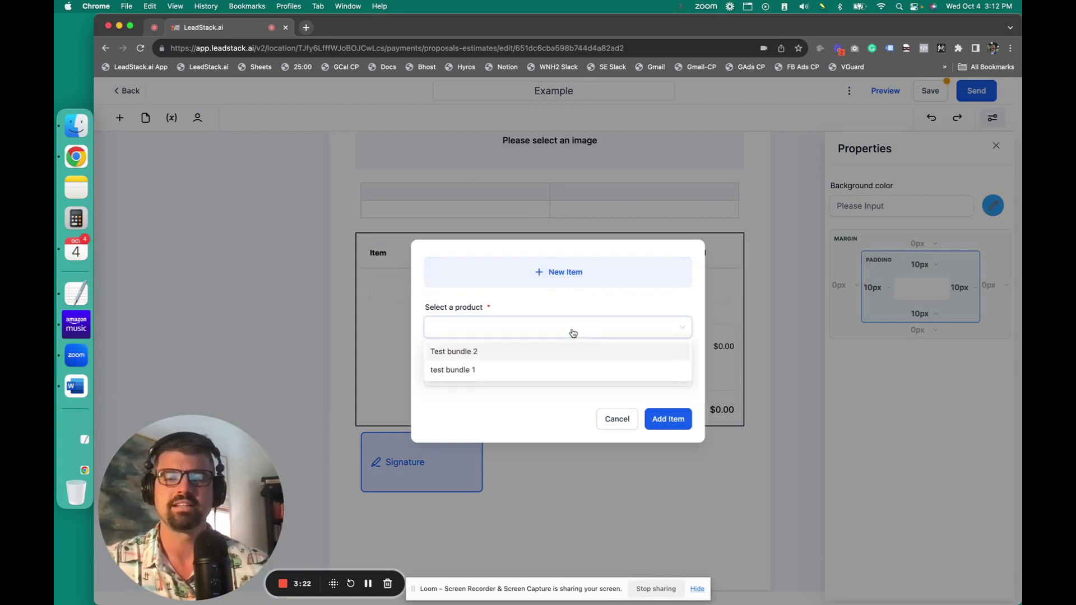
left_click(514, 376)
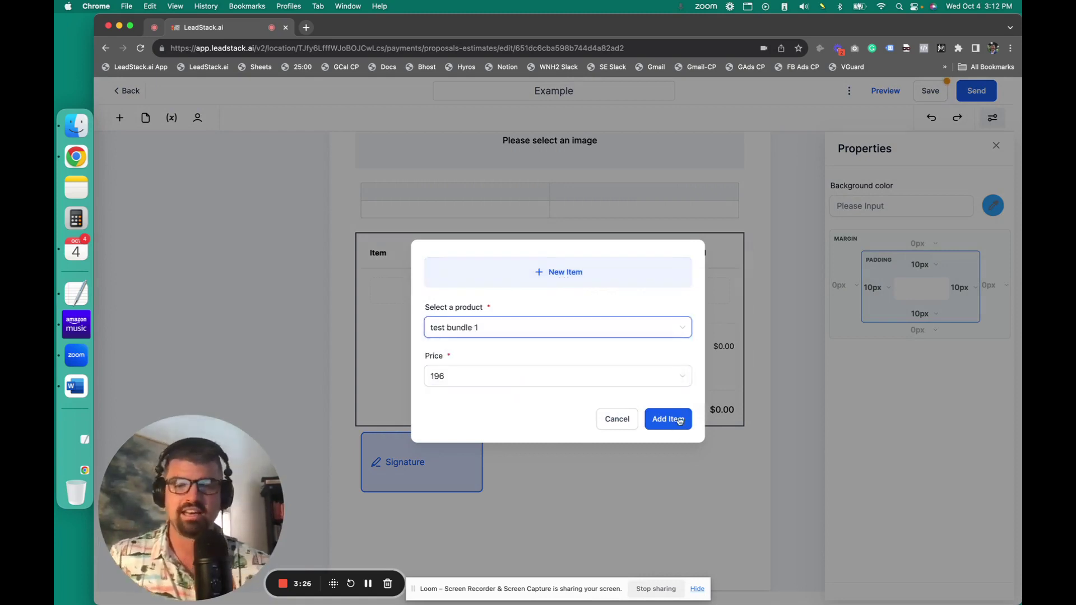
left_click(667, 419)
Step: Add the product "Test bundle 2" with the price 200 as a second item in the product list
left_click(512, 319)
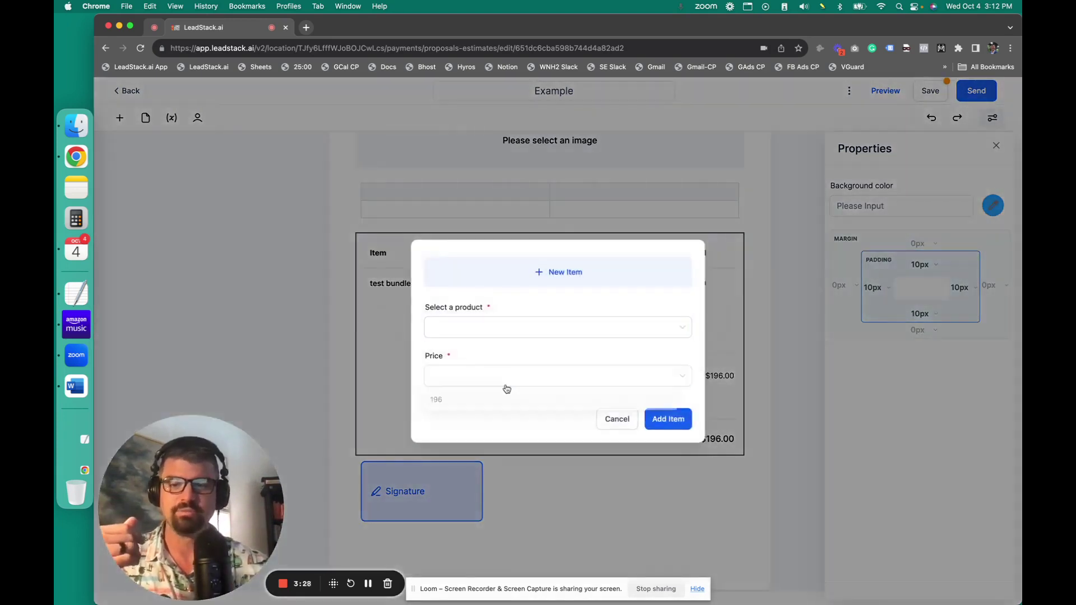
left_click(504, 379)
left_click(504, 328)
left_click(494, 366)
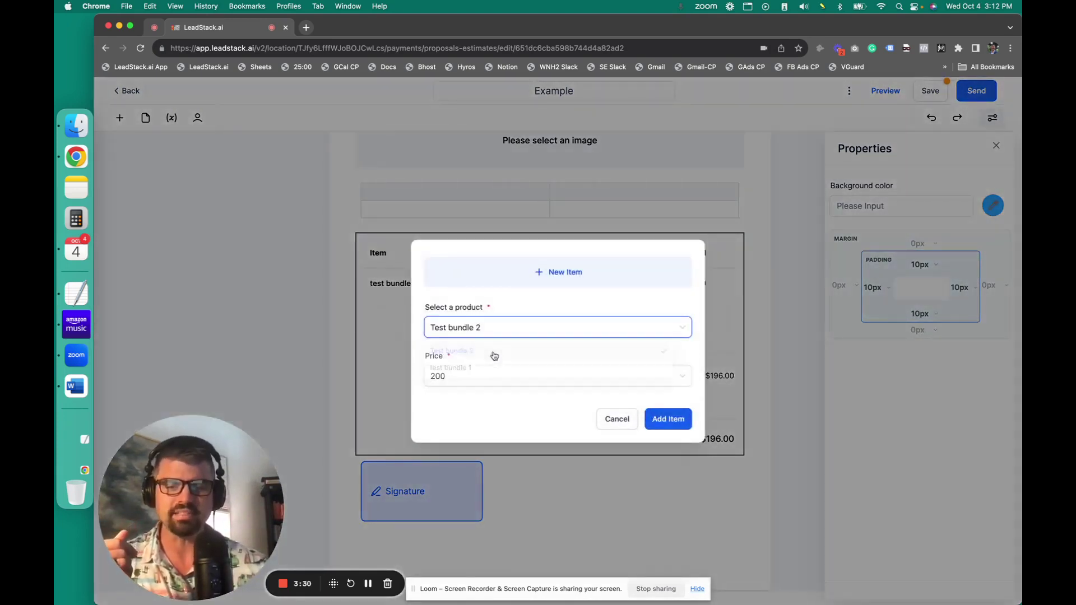
left_click(666, 420)
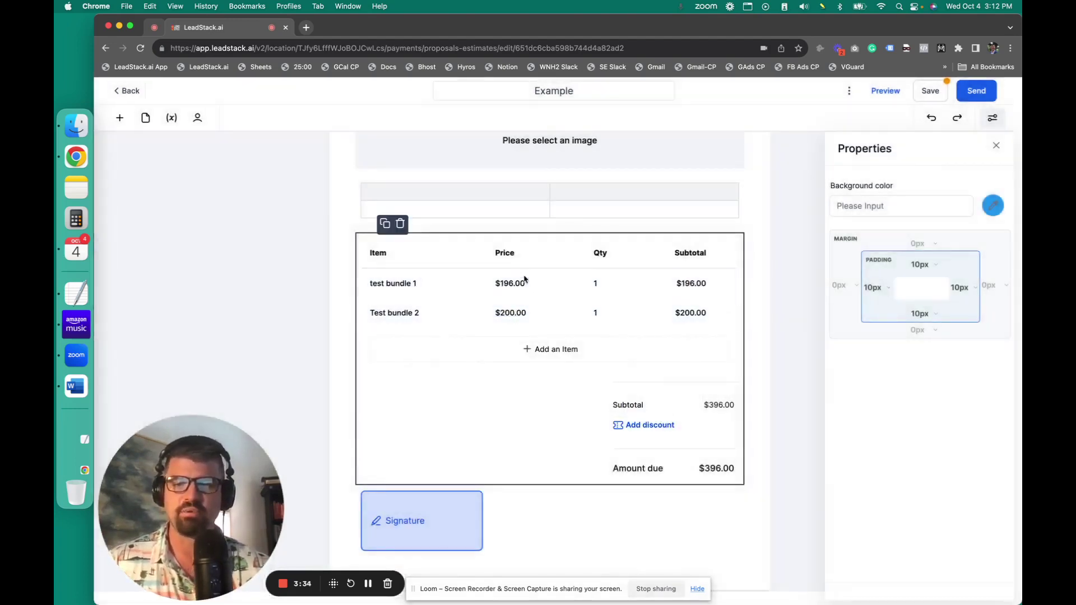
left_click(509, 312)
left_click(539, 349)
left_click(481, 332)
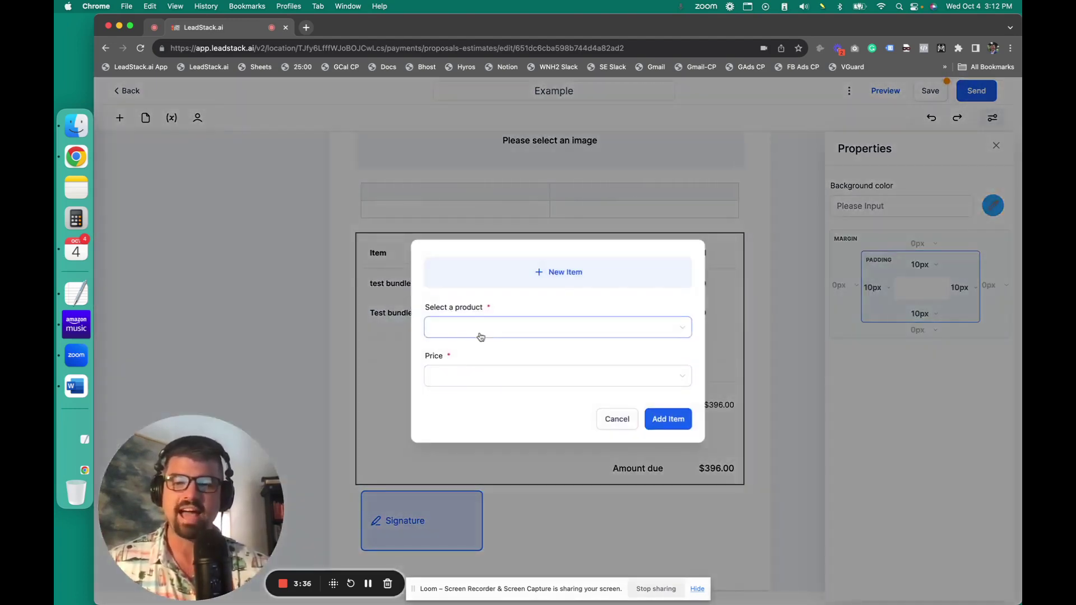
left_click(489, 369)
left_click(482, 381)
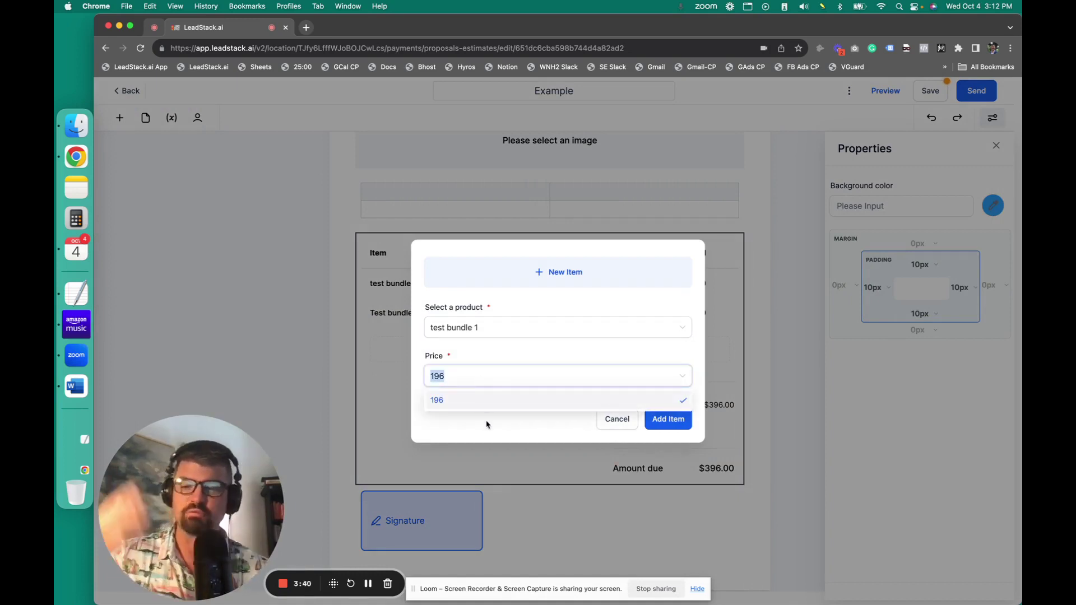
left_click(560, 350)
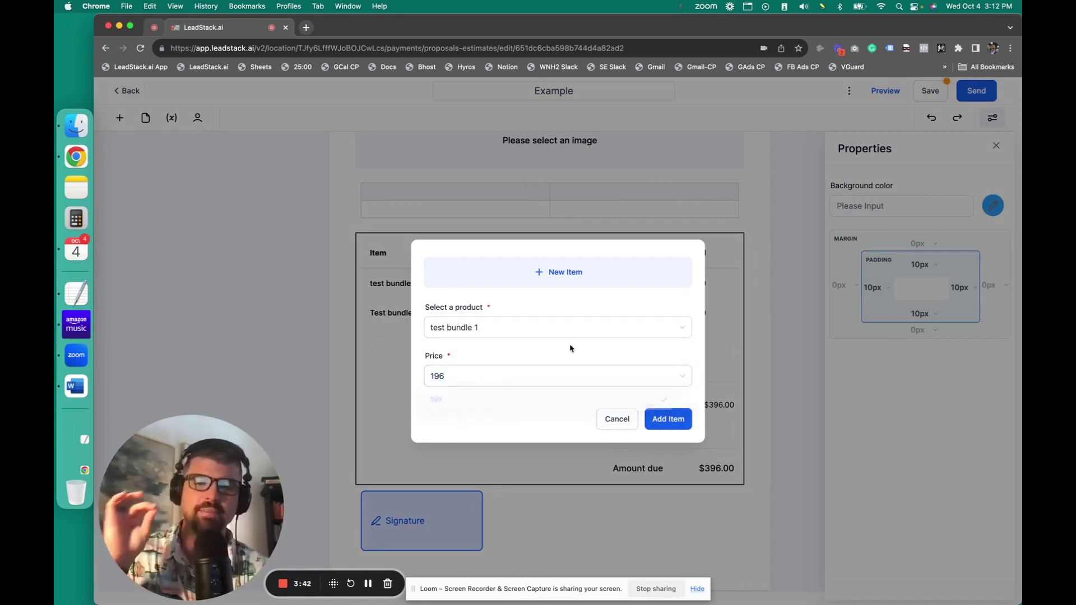
left_click(617, 426)
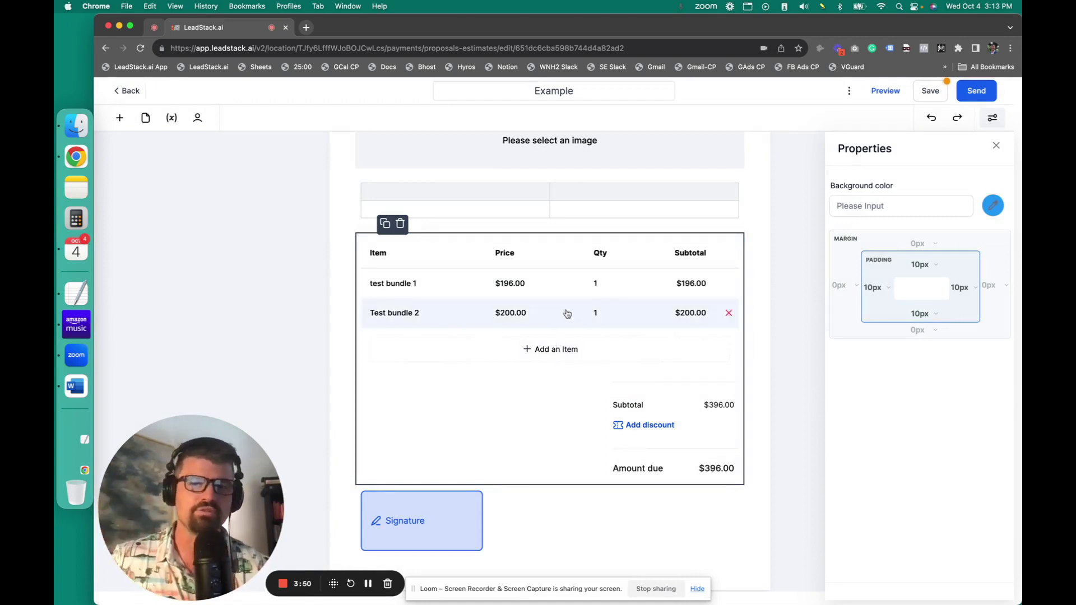
Step: Apply a 10 percent discount to the product list subtotal and save it
left_click(650, 426)
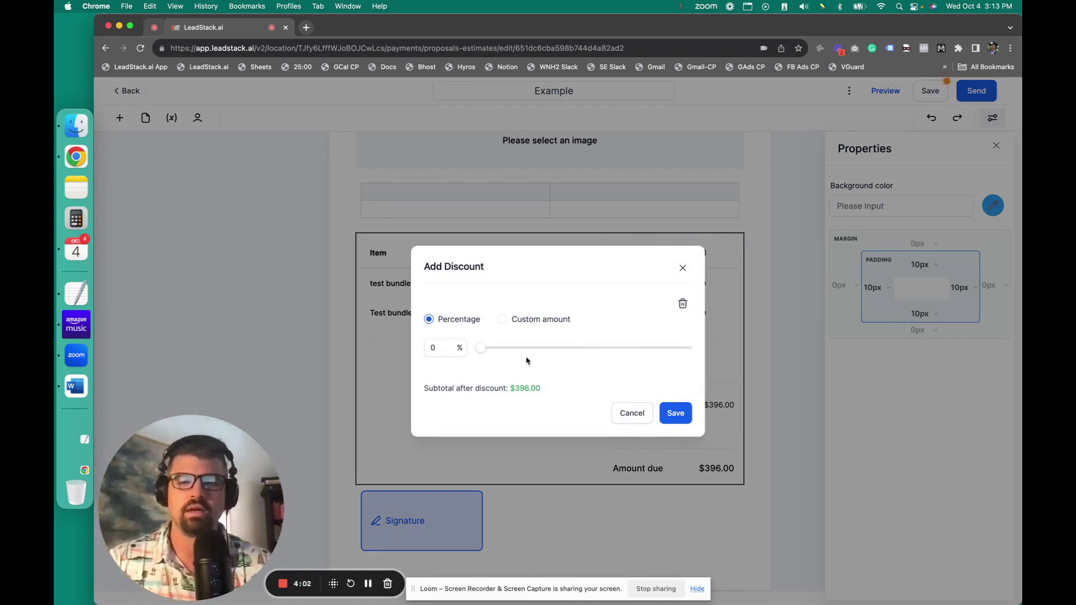
double_click(434, 347)
type("10")
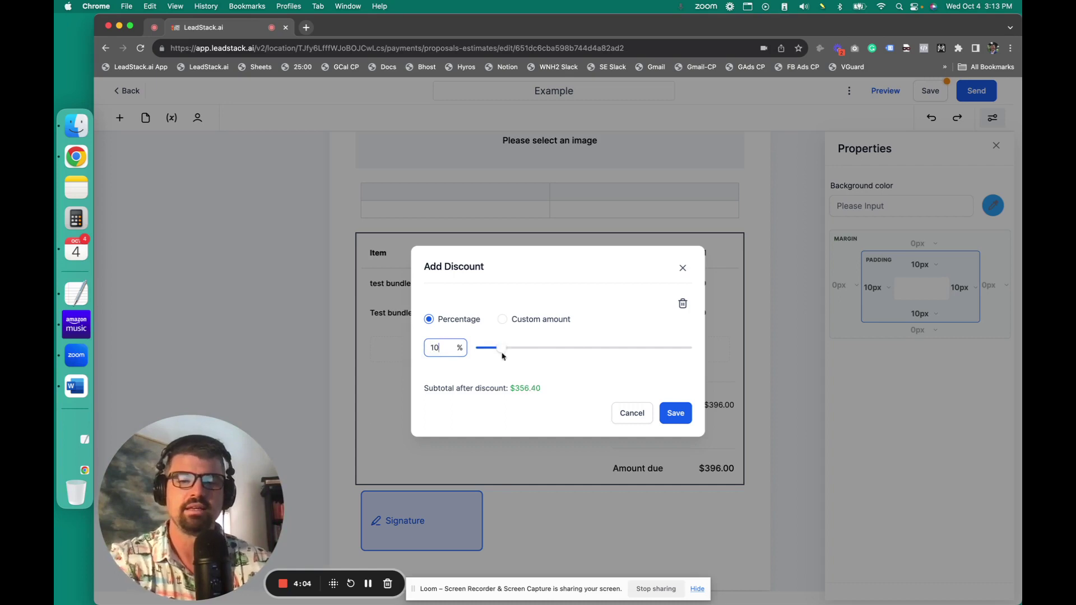
left_click(676, 413)
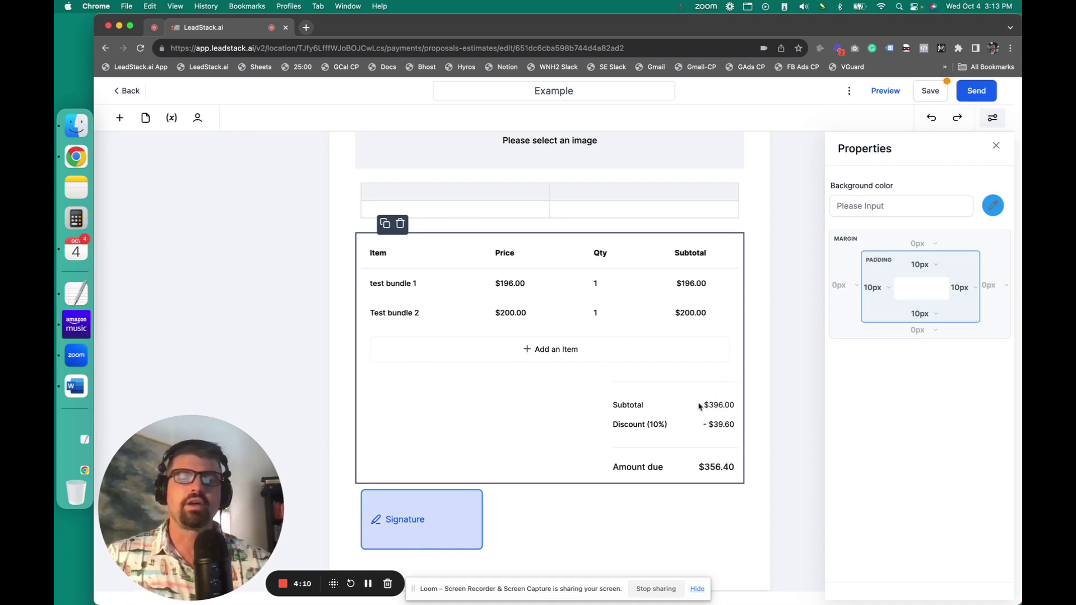
Step: Fill the empty image element with 3.png from the media library
scroll(697, 412, "up", 2)
left_click(615, 250)
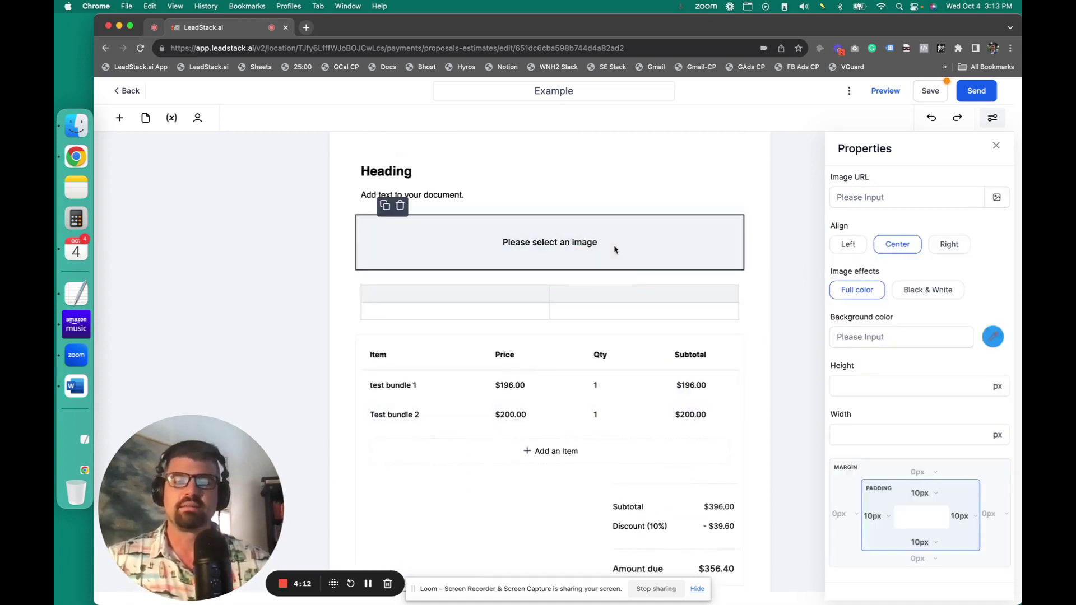
left_click(998, 197)
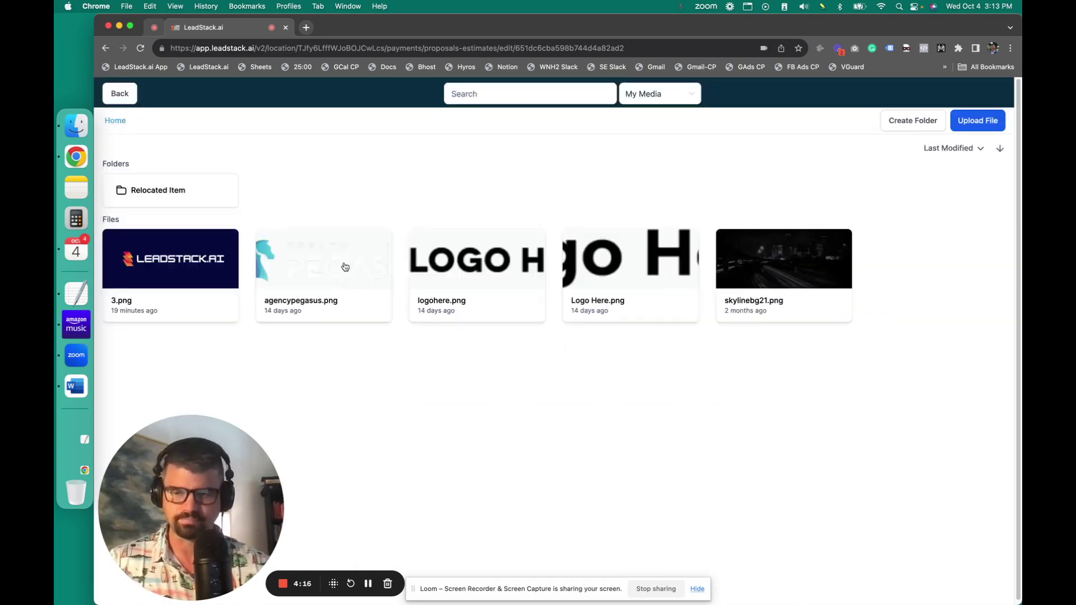
left_click(151, 265)
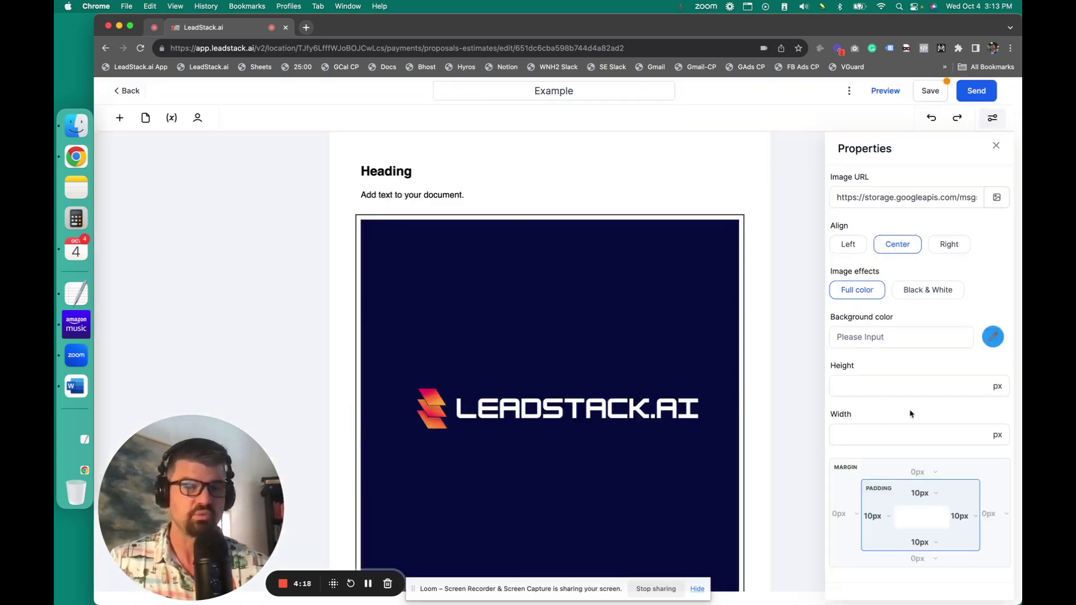
Step: Set the logo image's height to 100 px and align it left
left_click(914, 386)
type("100")
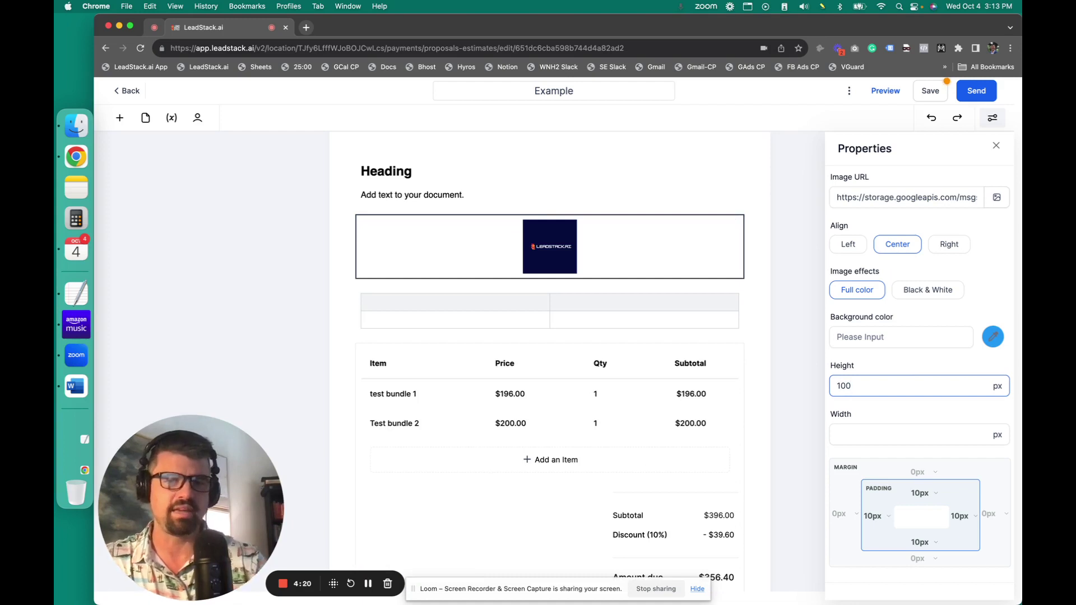
left_click(859, 245)
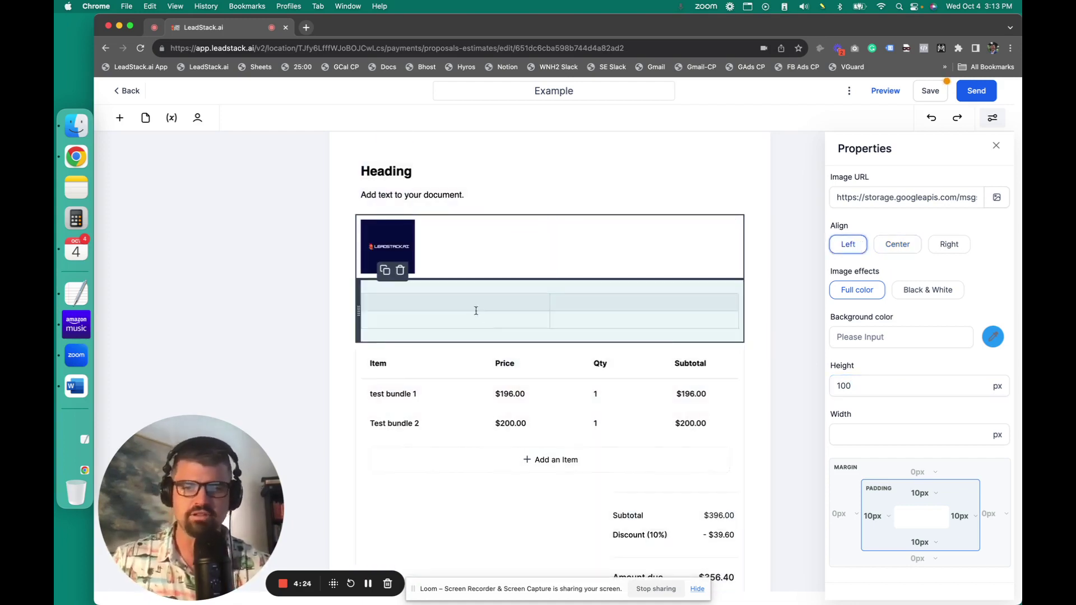
Step: Enter "Scope of work" as the table's first column header, with "Test bundle" and "Build pies" in the row below
left_click(476, 307)
type("Scope of o")
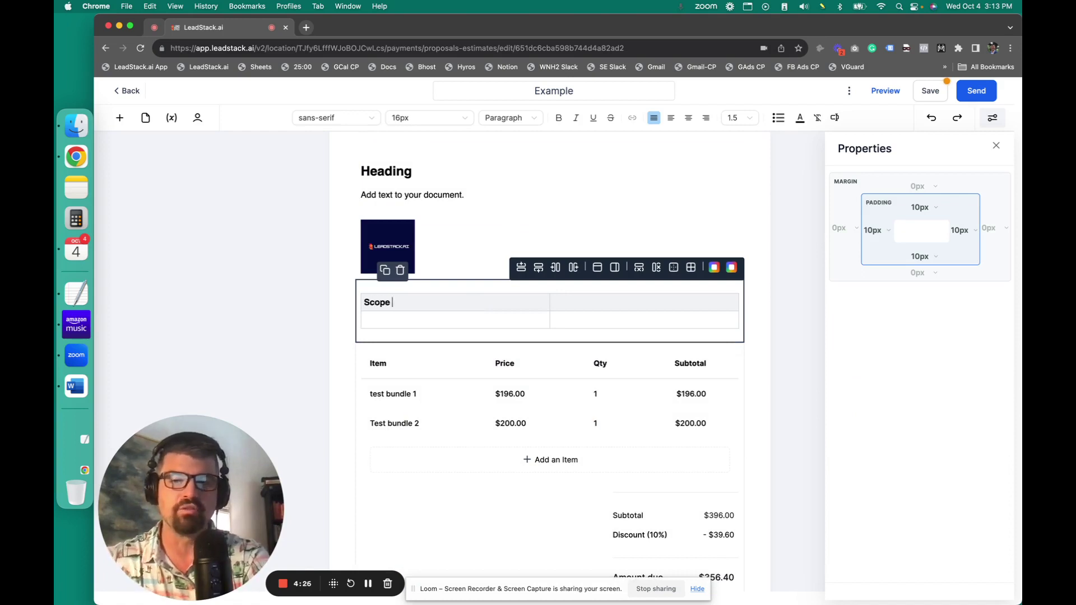
type("rkrk")
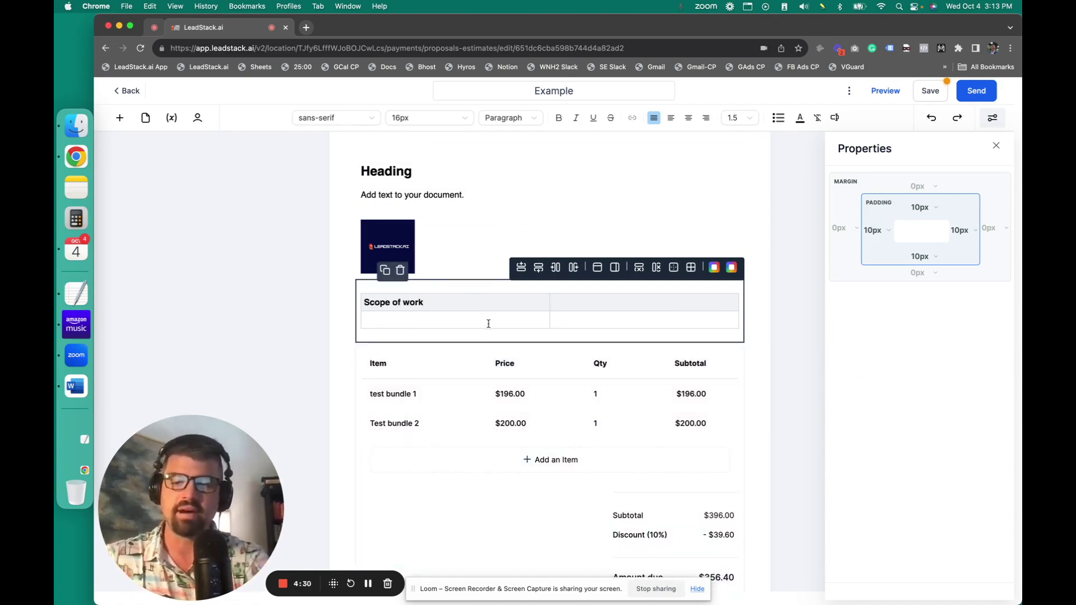
left_click(489, 324)
type("Test byu")
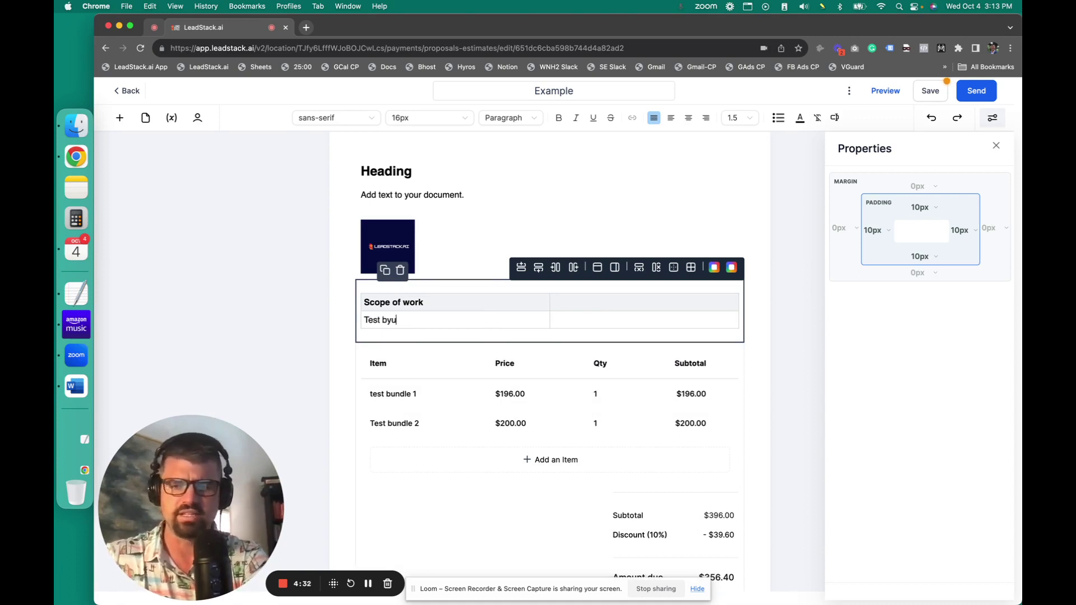
type("nundle")
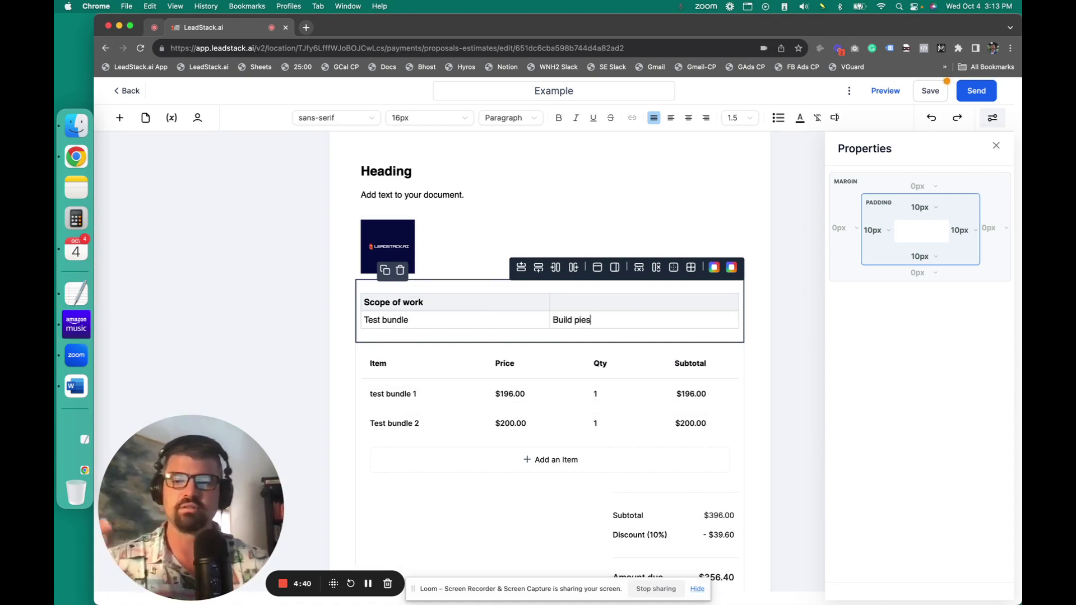
Step: Enter the second column header of the table and correct its spelling to "Details"
left_click(580, 297)
type("Detials")
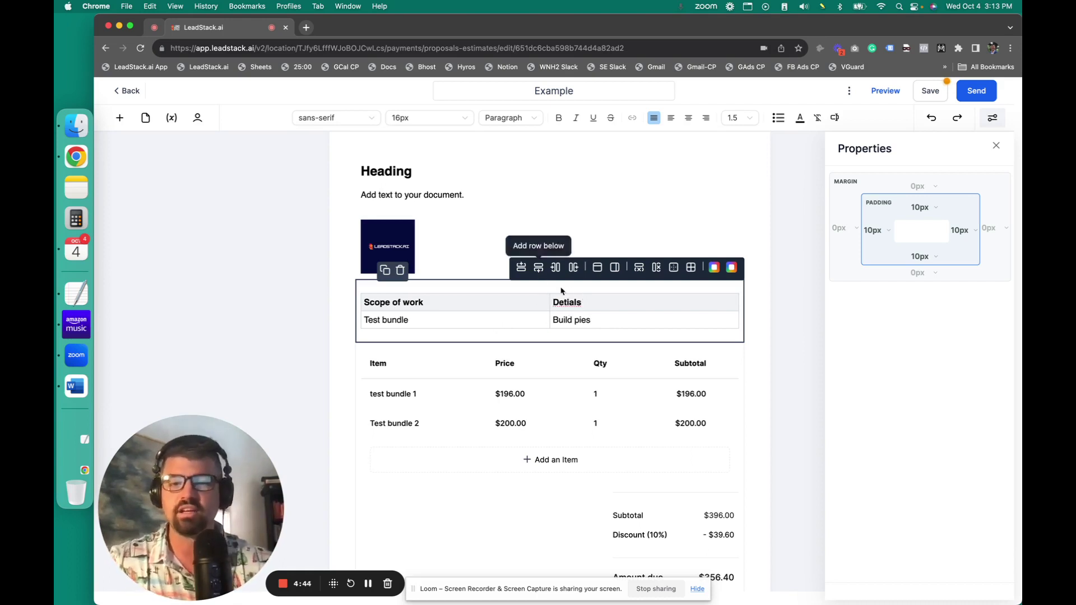
right_click(581, 303)
left_click(604, 309)
left_click(610, 325)
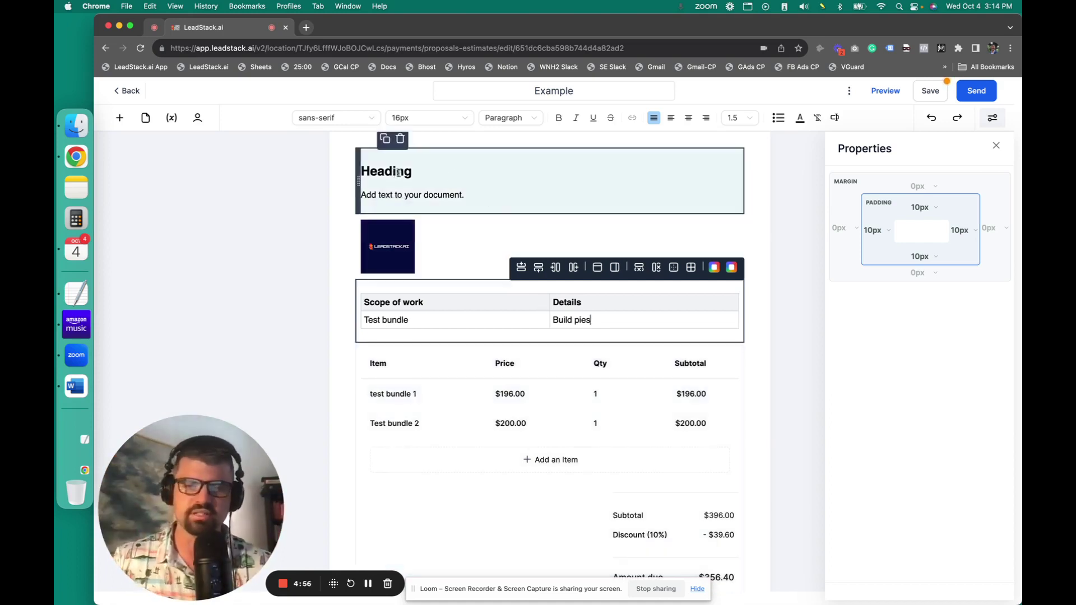
Step: View the document variables and preview the whole proposal down to the signature field
scroll(269, 146, "up", 1)
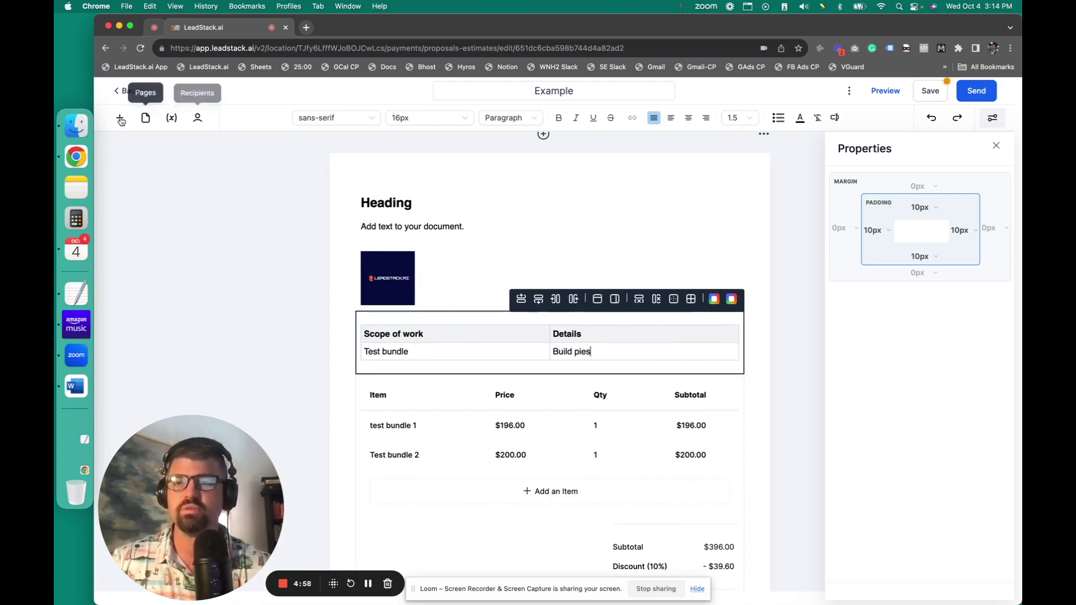
left_click(171, 119)
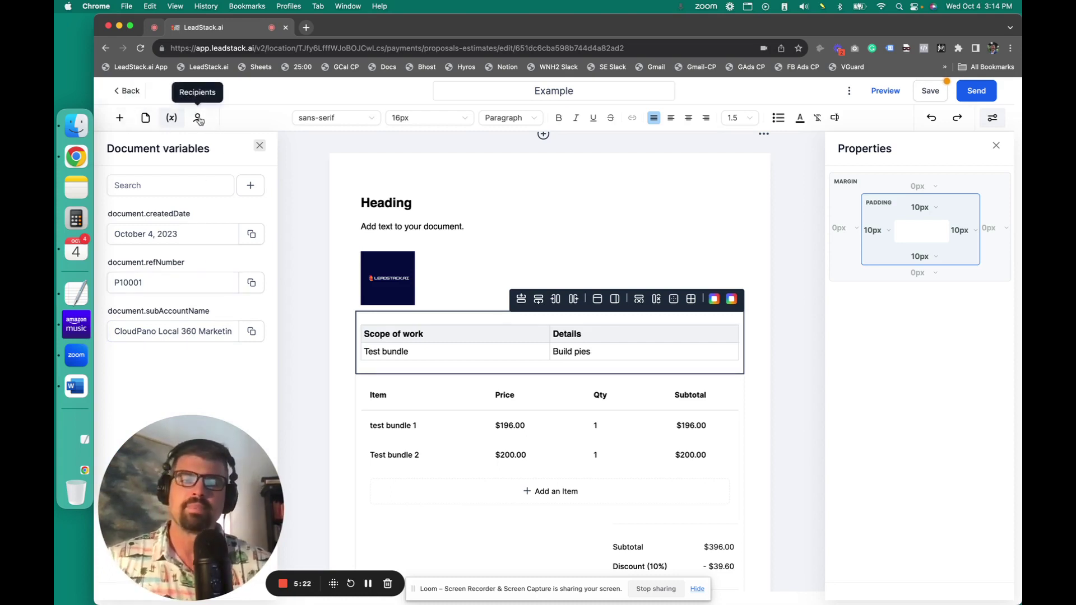
left_click(880, 93)
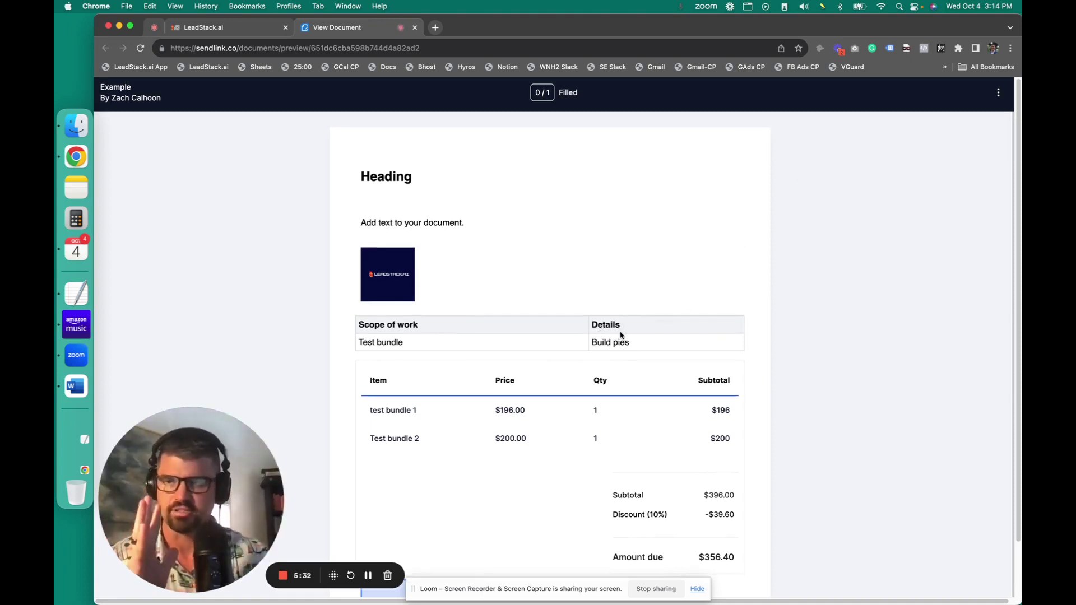
scroll(620, 335, "down", 3)
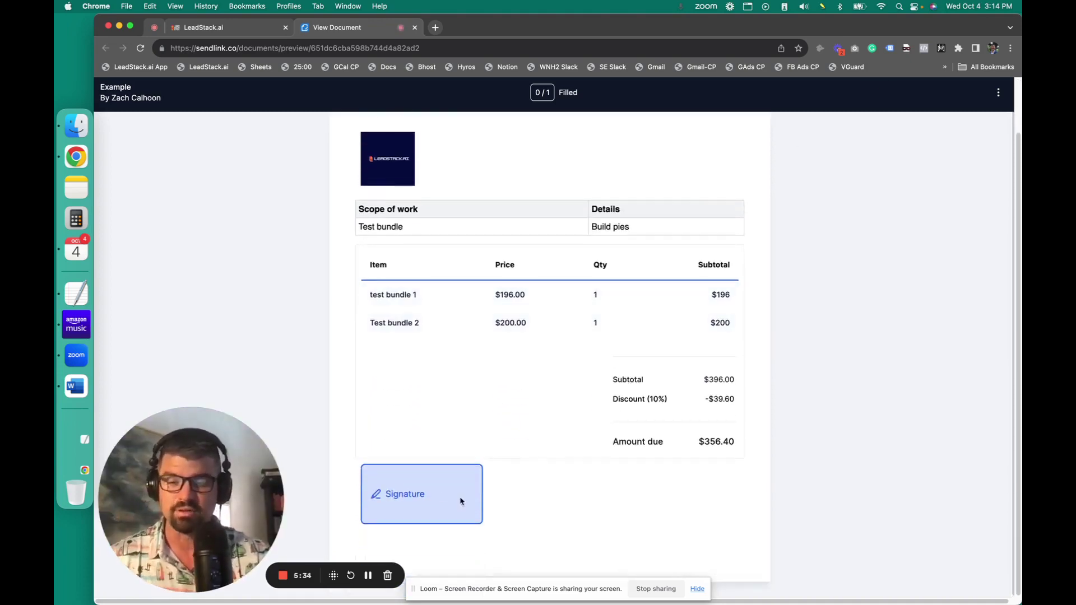
scroll(343, 339, "up", 1)
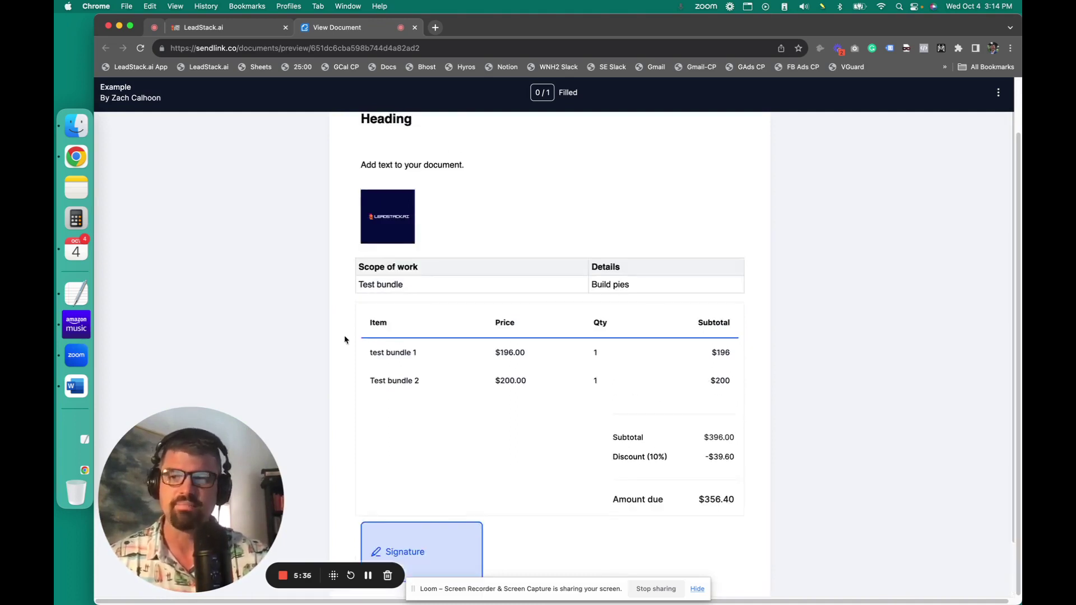
Step: Return to the proposal editor, choose an existing contact as the recipient and send the proposal
left_click(271, 32)
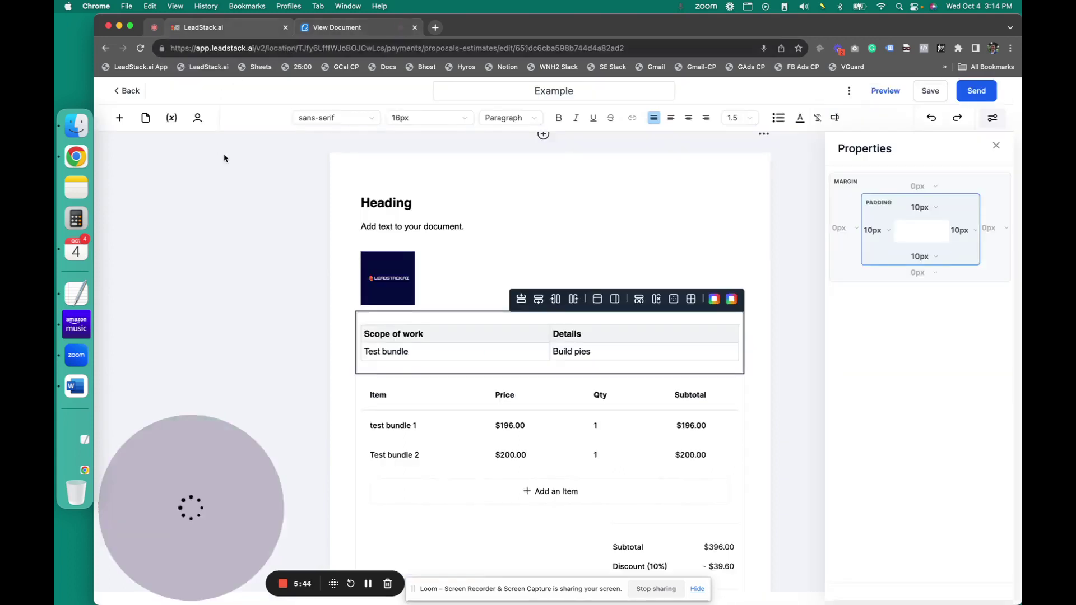
left_click(198, 119)
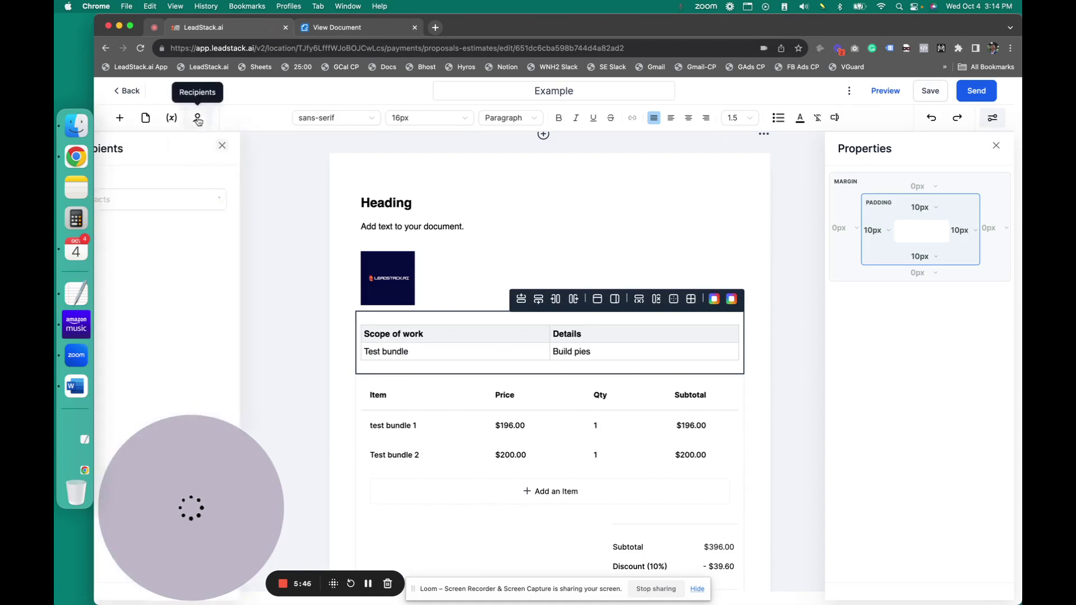
left_click(148, 201)
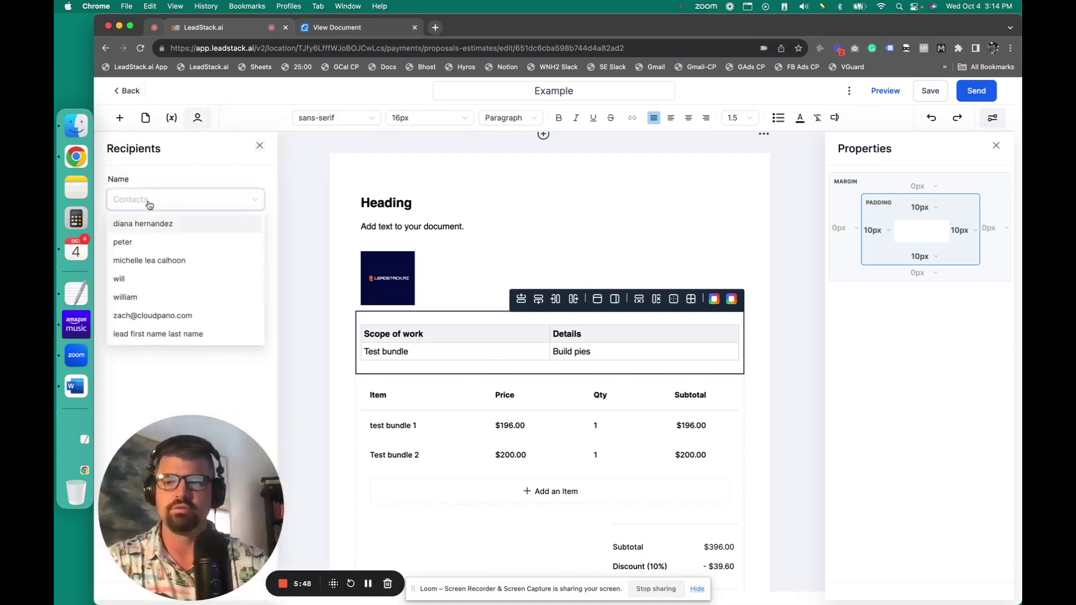
left_click(157, 315)
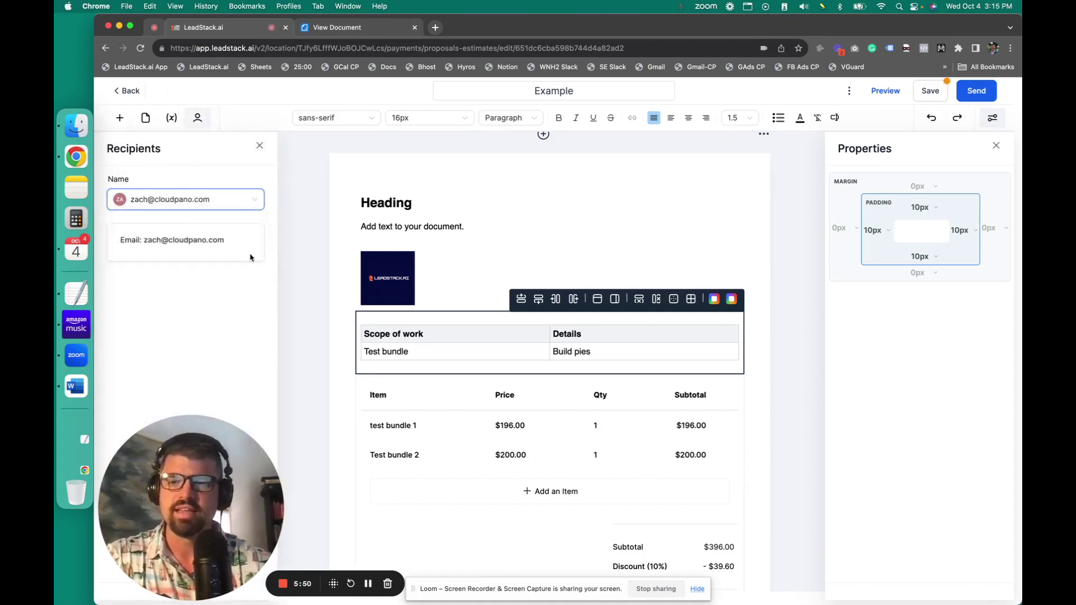
left_click(178, 312)
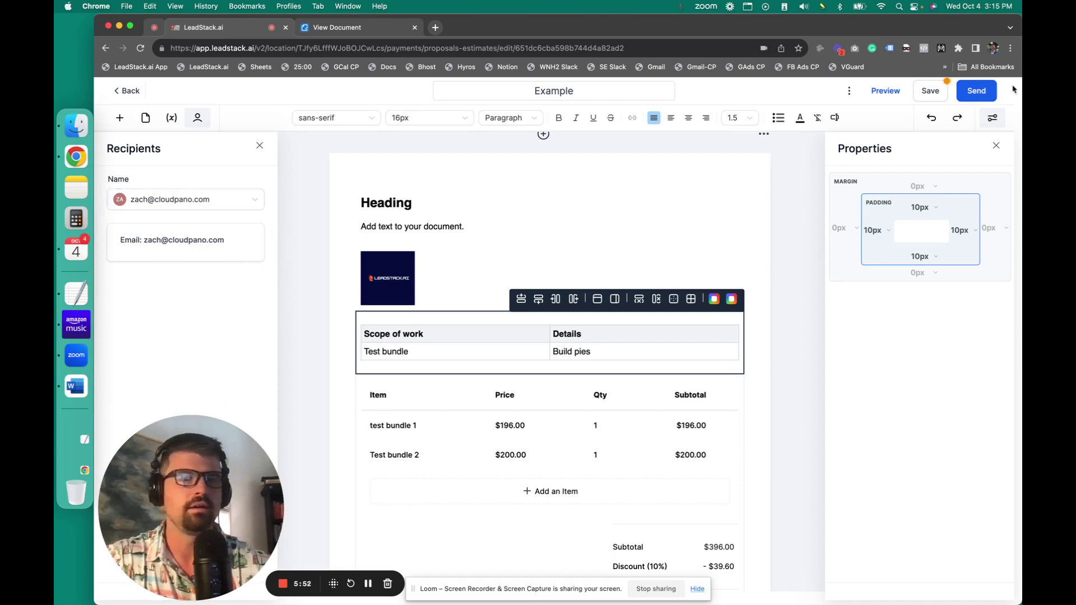
left_click(985, 91)
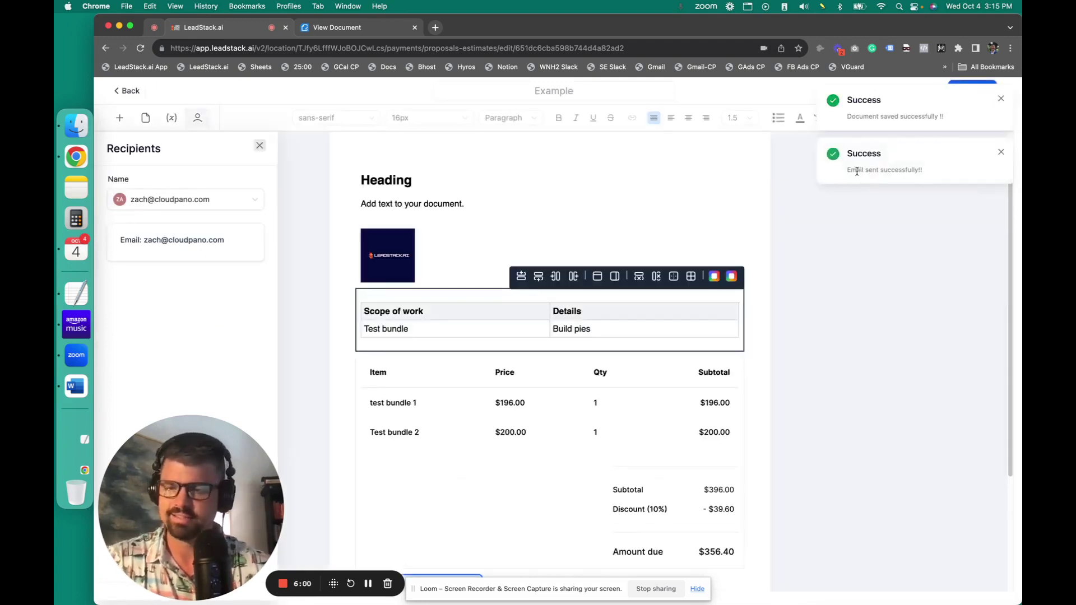
Step: Return to the proposals list, ignore the phone number notice and check the value of the proposal under Waiting for others
left_click(131, 91)
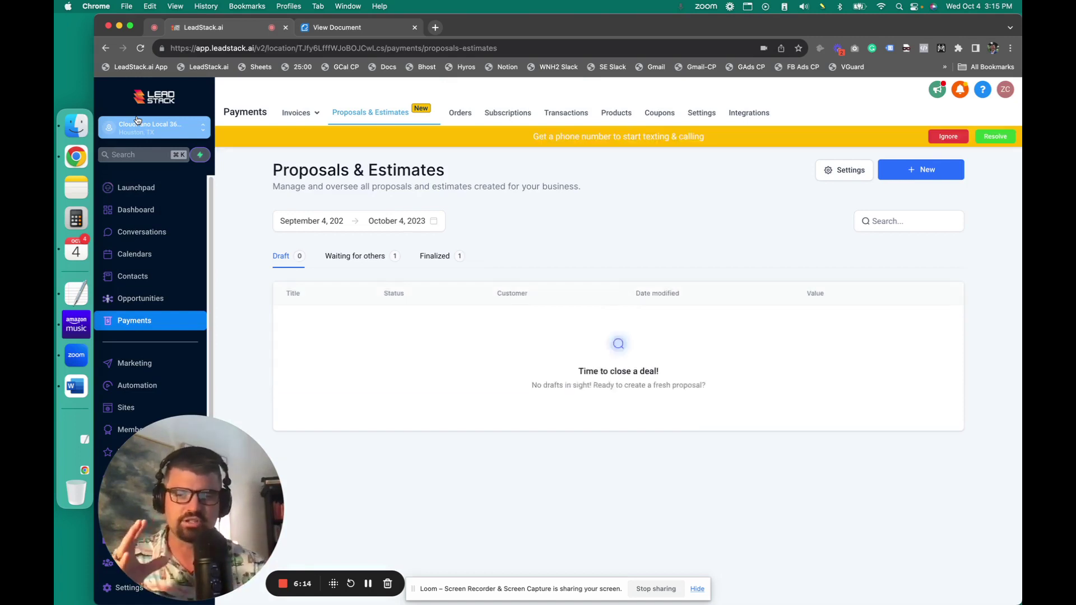
left_click(949, 138)
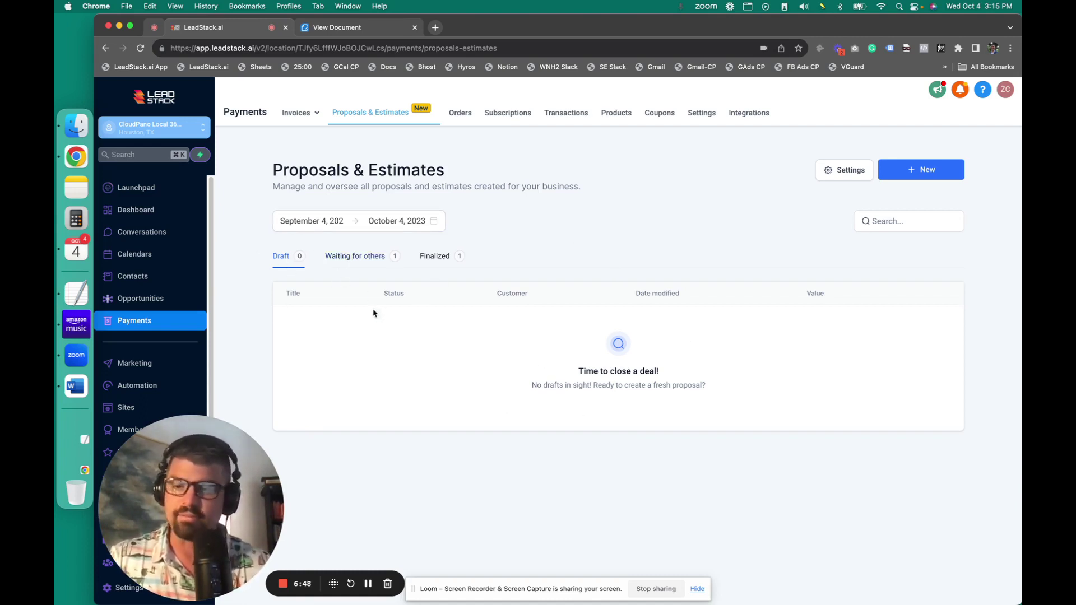
left_click(360, 260)
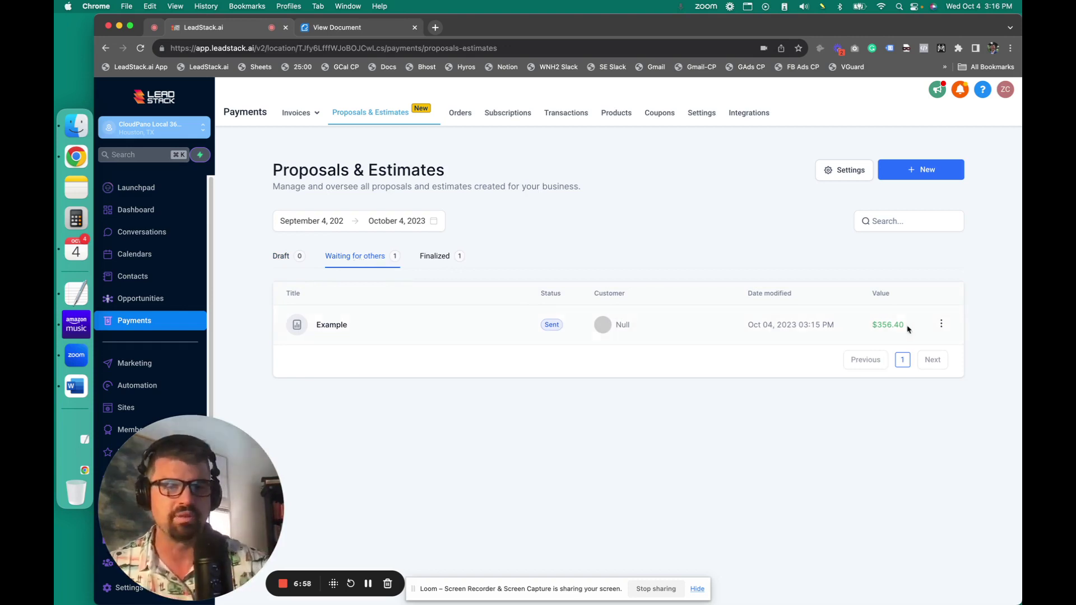
left_click_drag(878, 326, 909, 328)
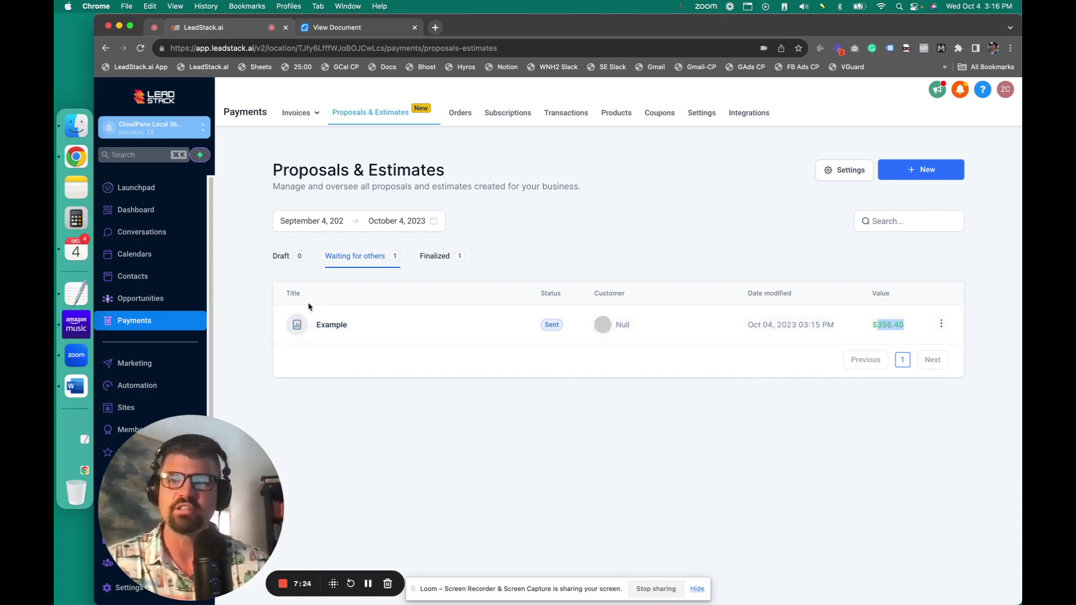
Step: Bring the received Gmail message into view, enlarge its window and open the proposal from the email
left_click(283, 584)
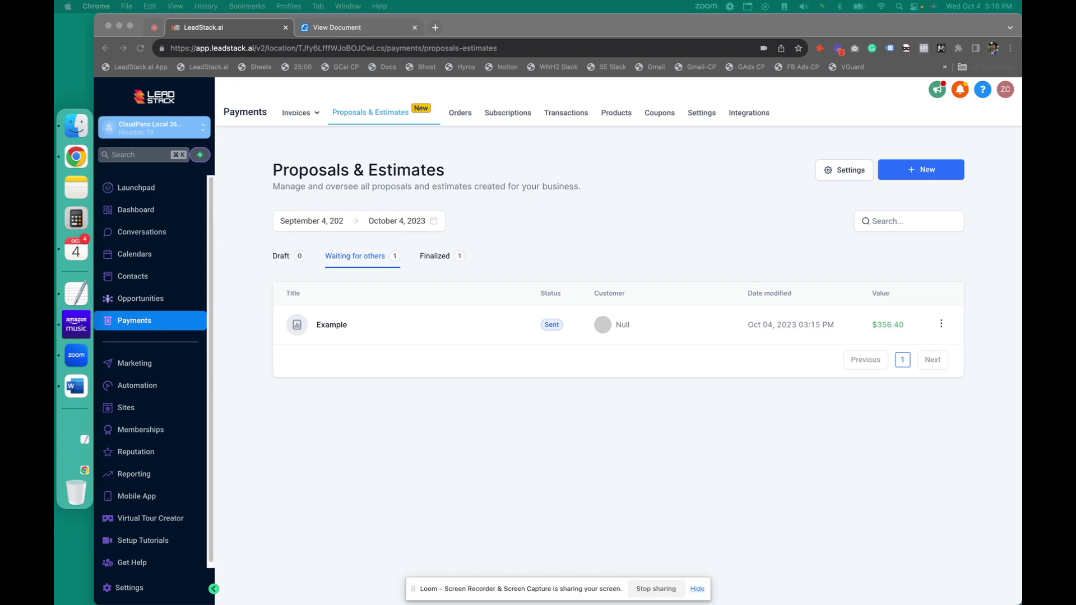
left_click_drag(477, 0, 380, 73)
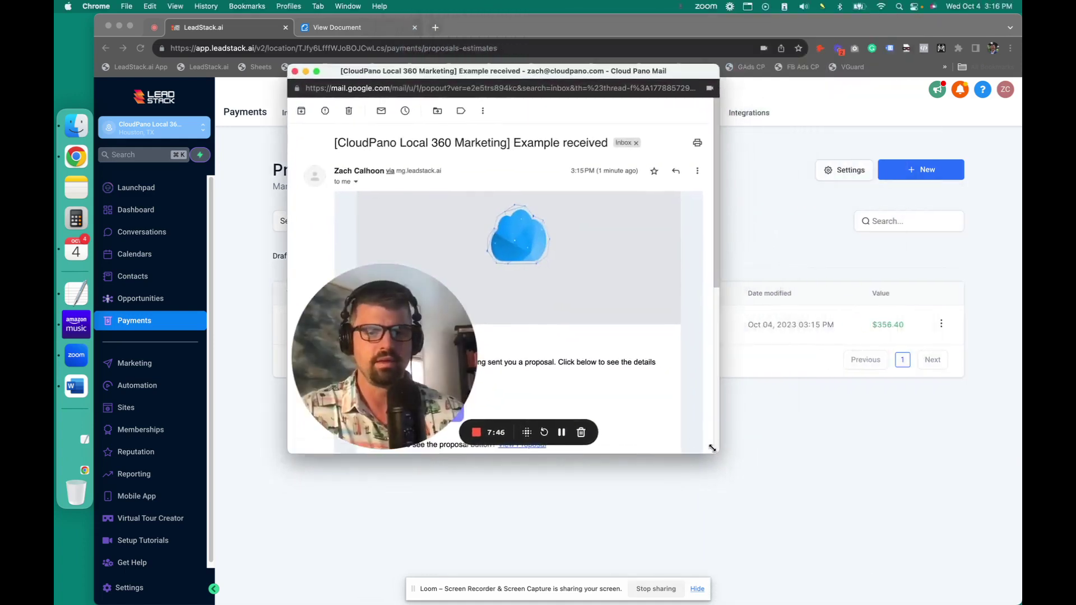
left_click_drag(718, 454, 859, 540)
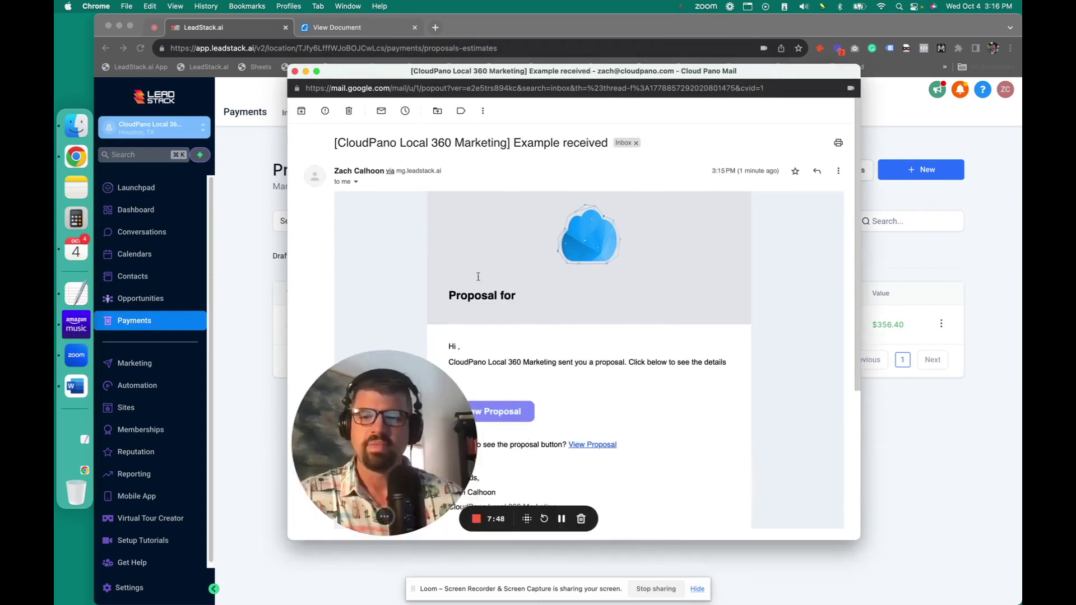
left_click_drag(505, 71, 476, 53)
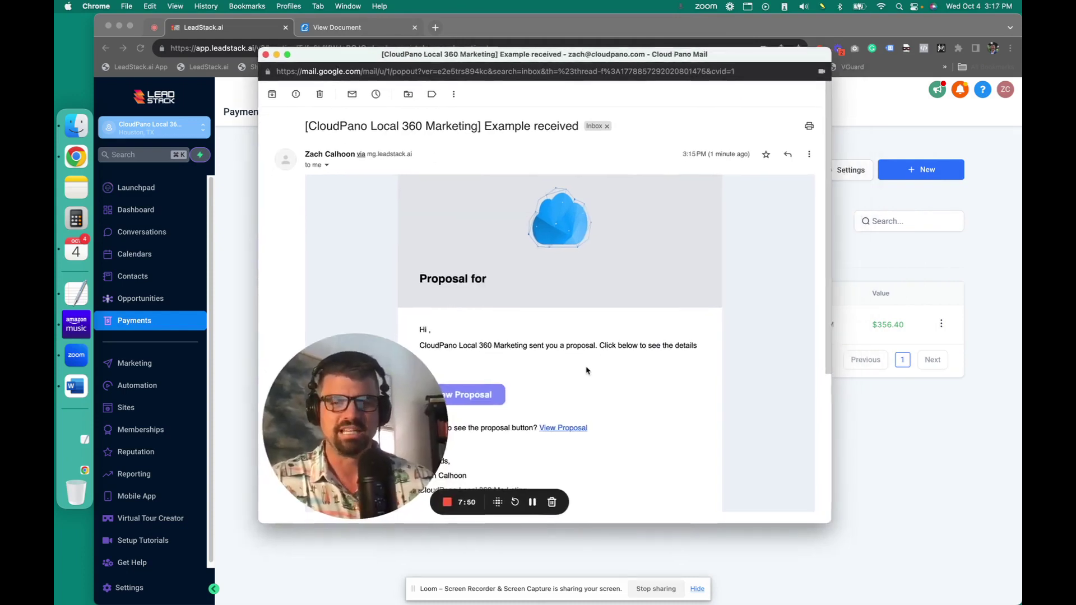
left_click(476, 392)
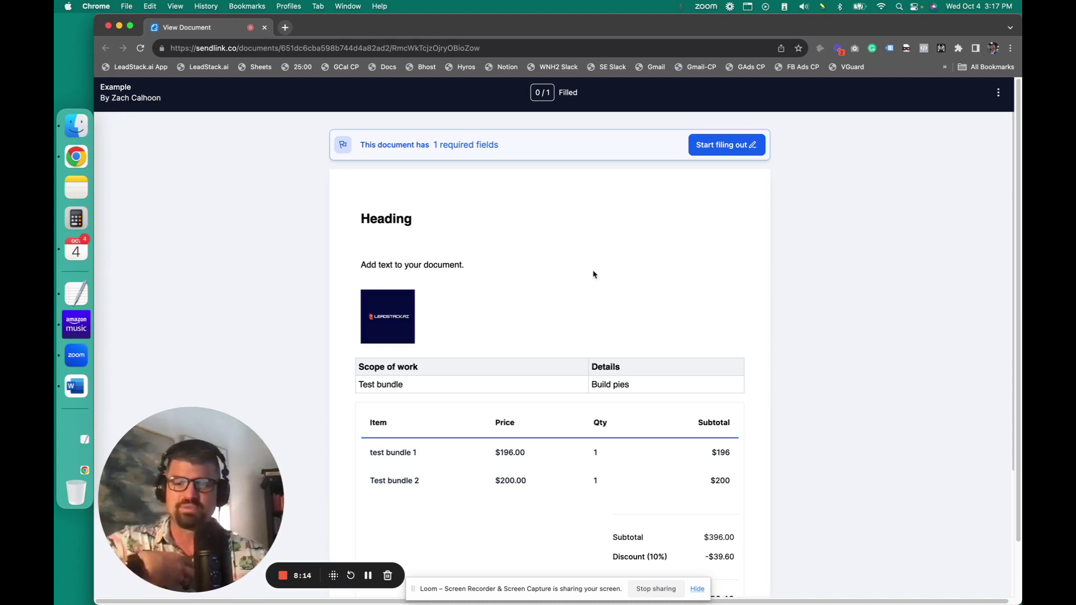
Step: Start filling out the received Example proposal and open its required signature field
left_click(731, 150)
scroll(675, 358, "up", 5)
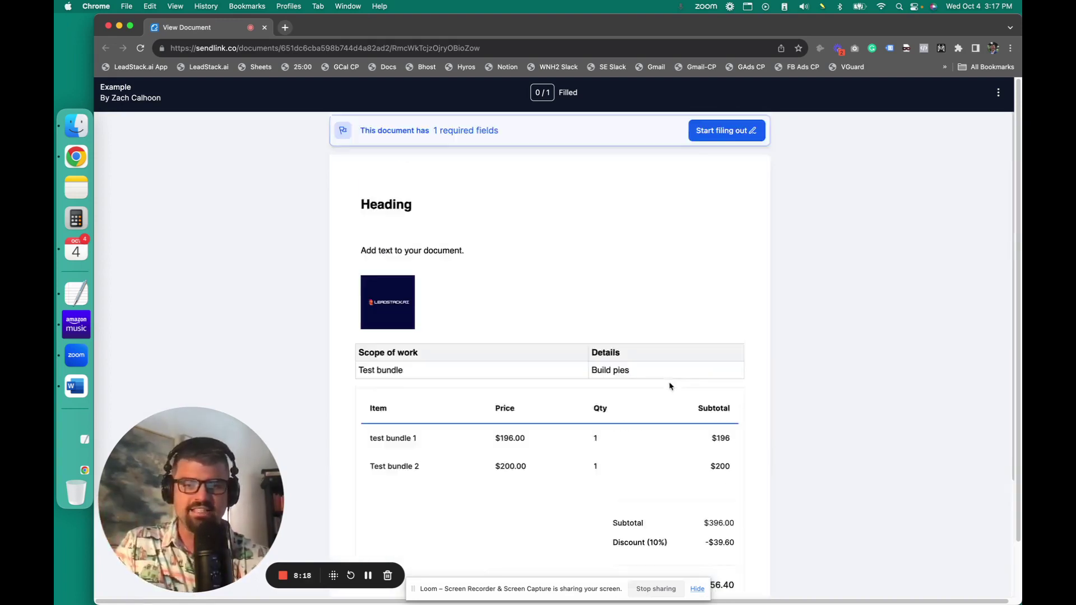
left_click(724, 150)
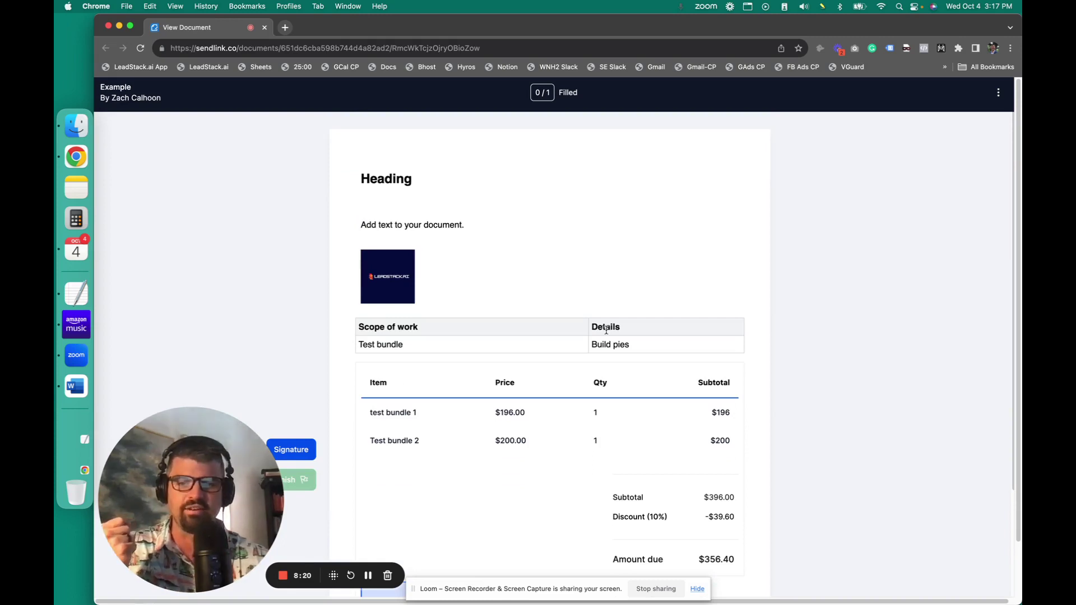
left_click(387, 438)
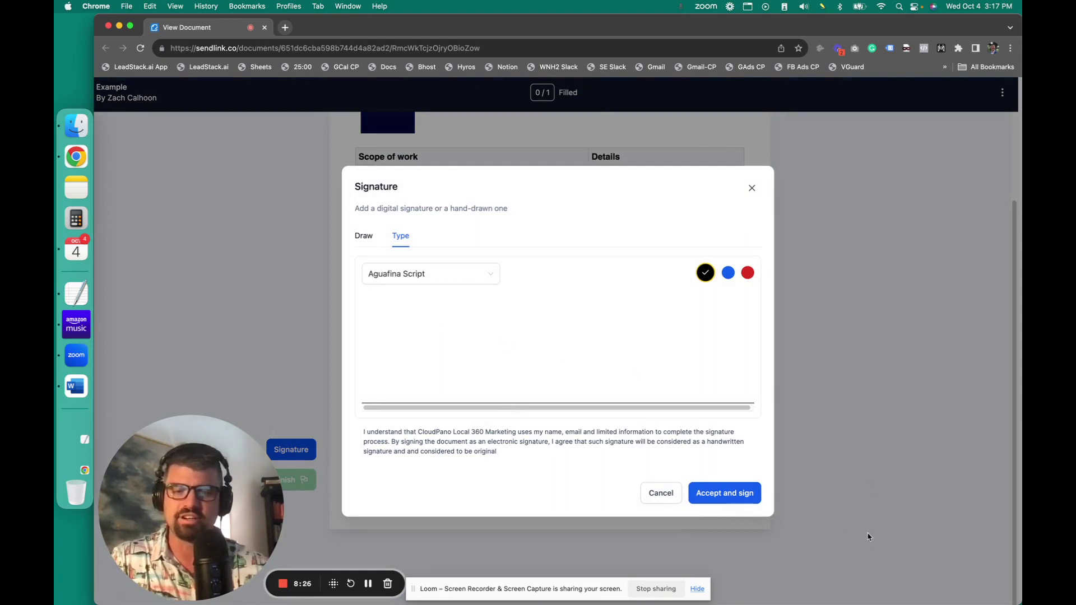
Step: Draw a handwritten signature instead of typing one, accept it and finish the proposal
left_click(363, 236)
left_click_drag(385, 298, 414, 295)
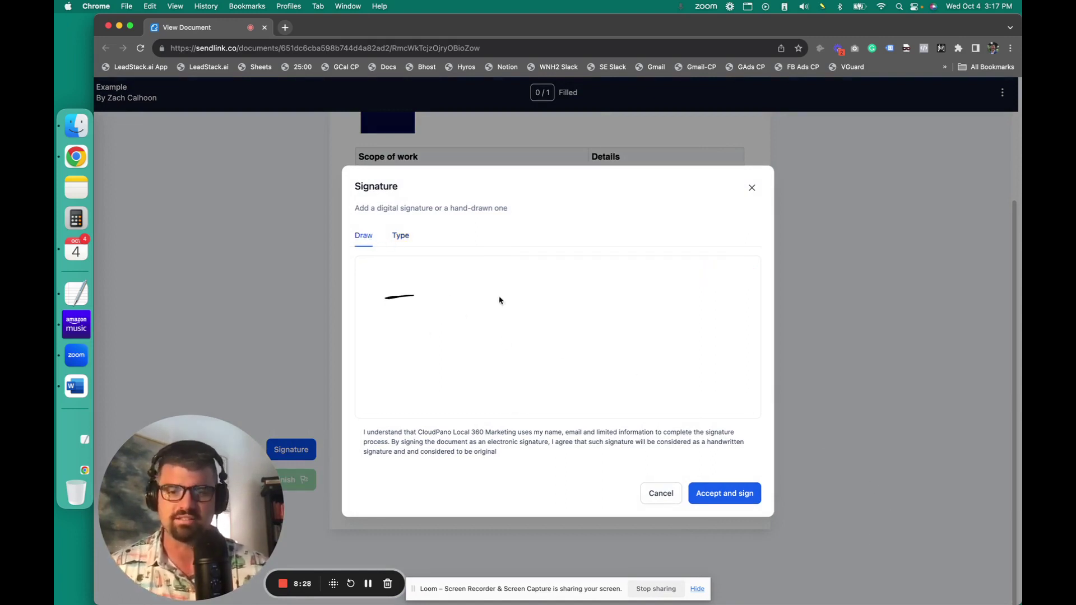
left_click_drag(499, 301, 521, 361)
mouse_move(544, 310)
left_mouse_down()
mouse_move(555, 343)
mouse_move(597, 304)
mouse_move(660, 349)
left_mouse_up()
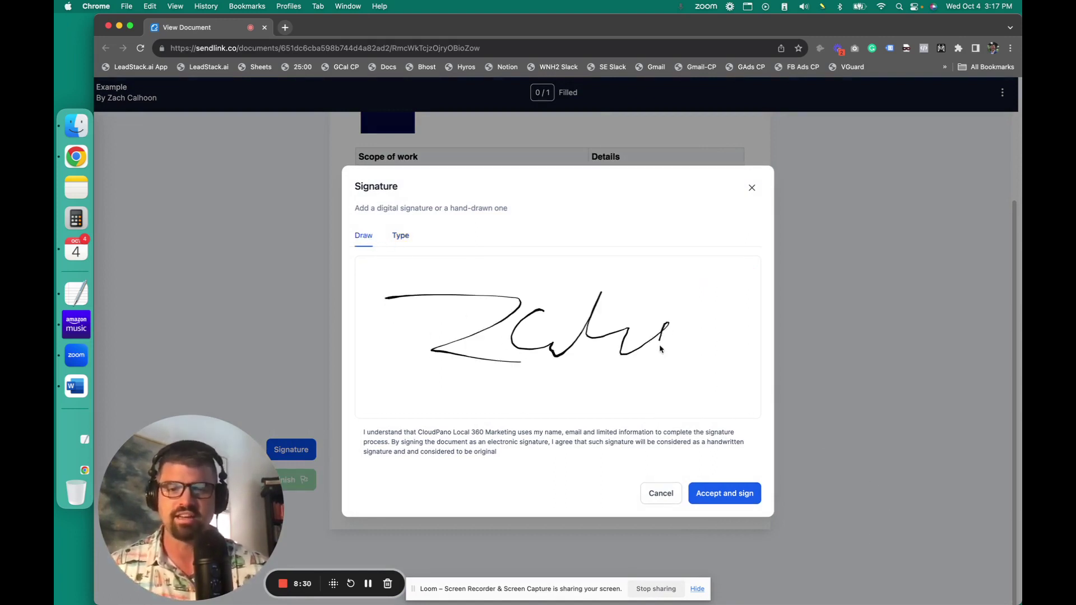
left_click(718, 501)
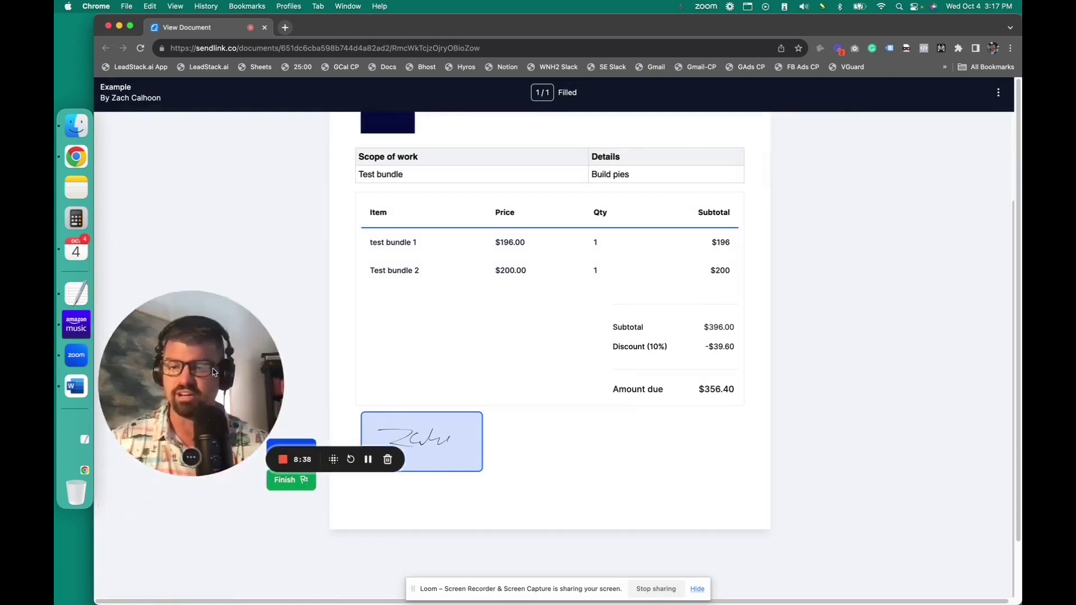
left_click(300, 483)
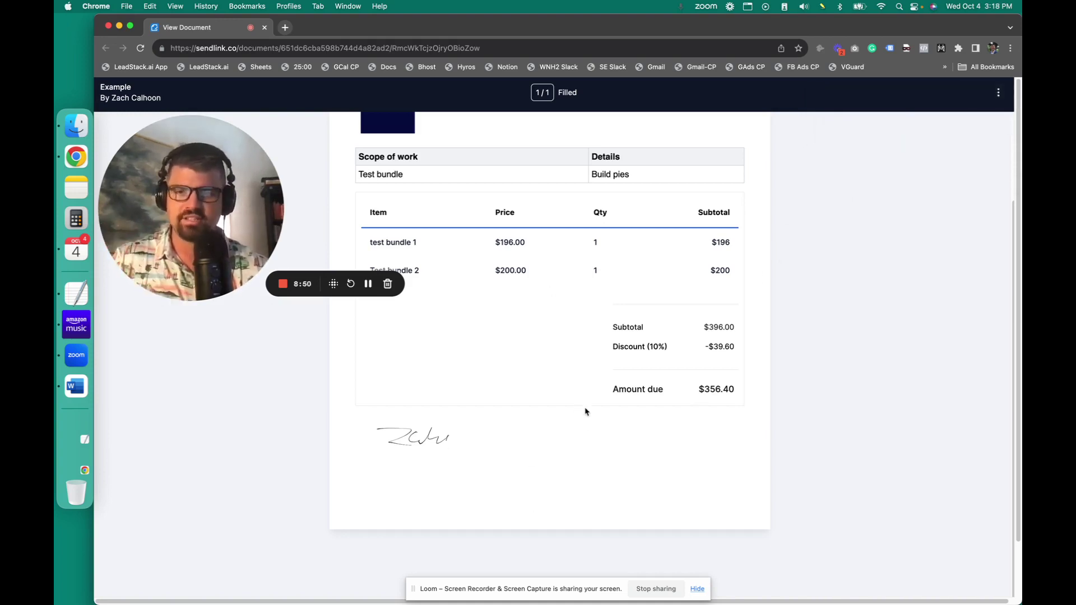
Step: Go back to the LeadStack proposals list, reload it, ignore the phone number notice and show the finalized proposals
left_click_drag(348, 25, 396, 322)
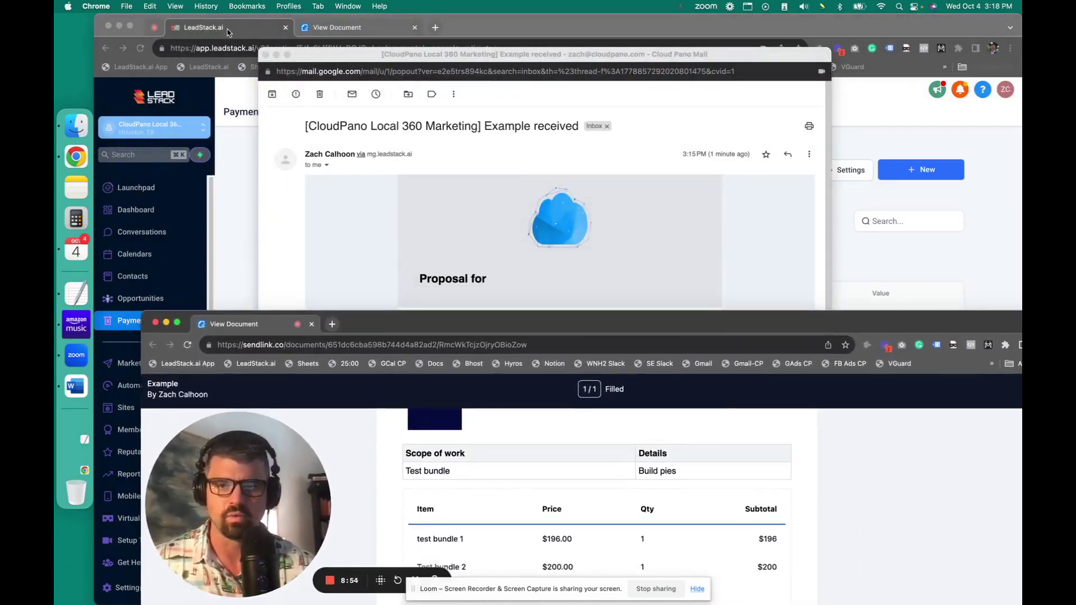
left_click(256, 33)
left_click(256, 32)
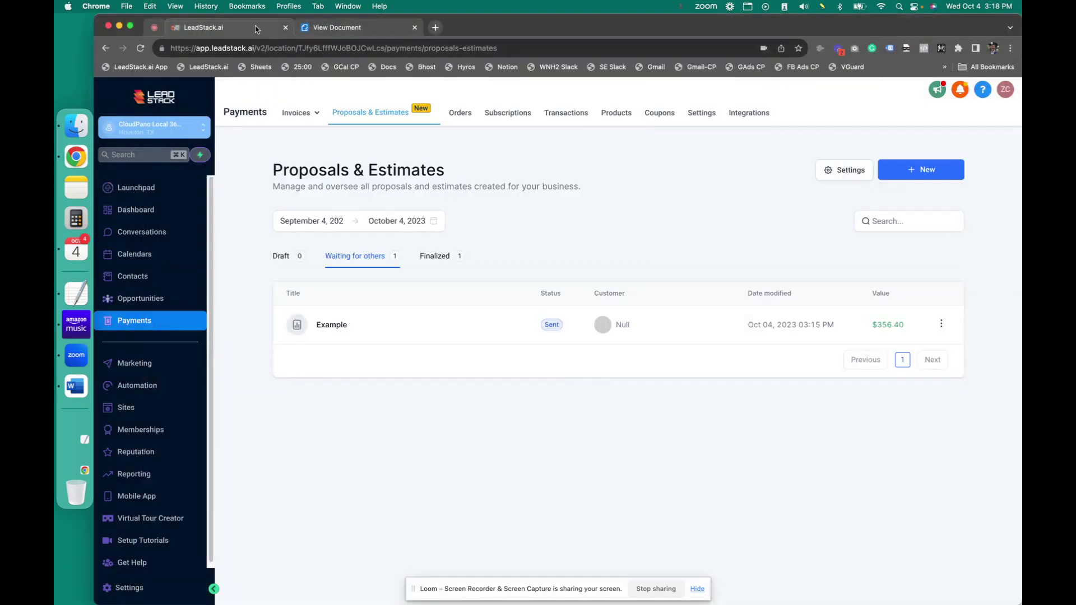
left_click(141, 49)
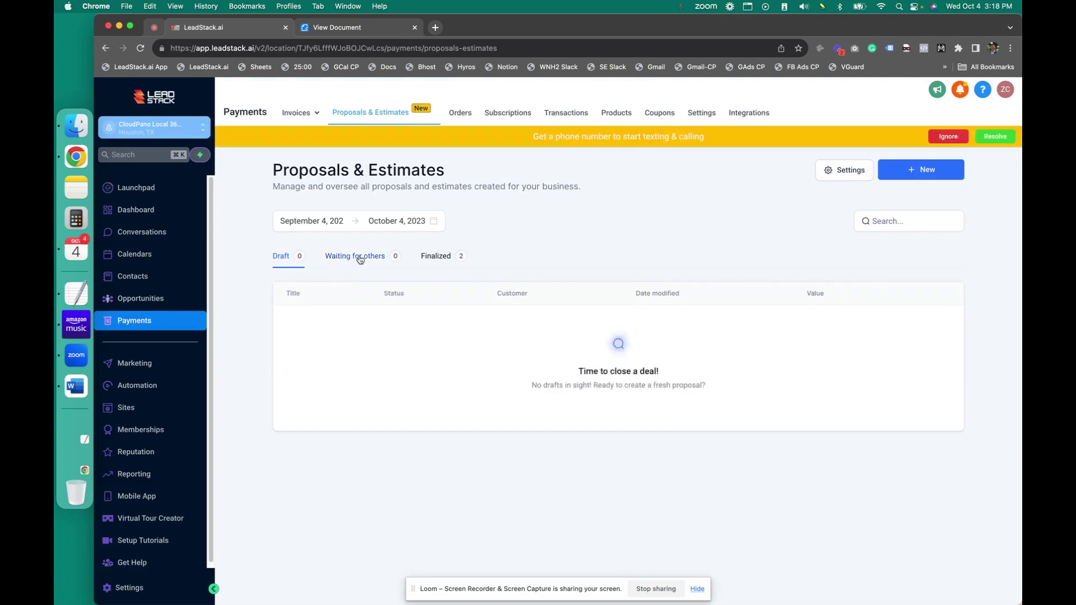
left_click(949, 137)
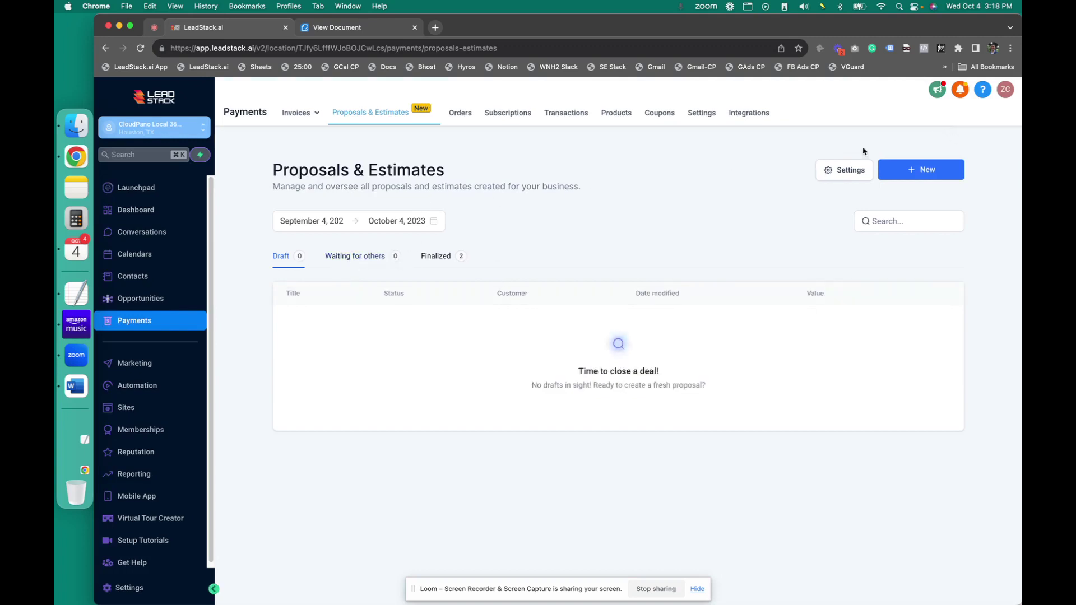
left_click(437, 256)
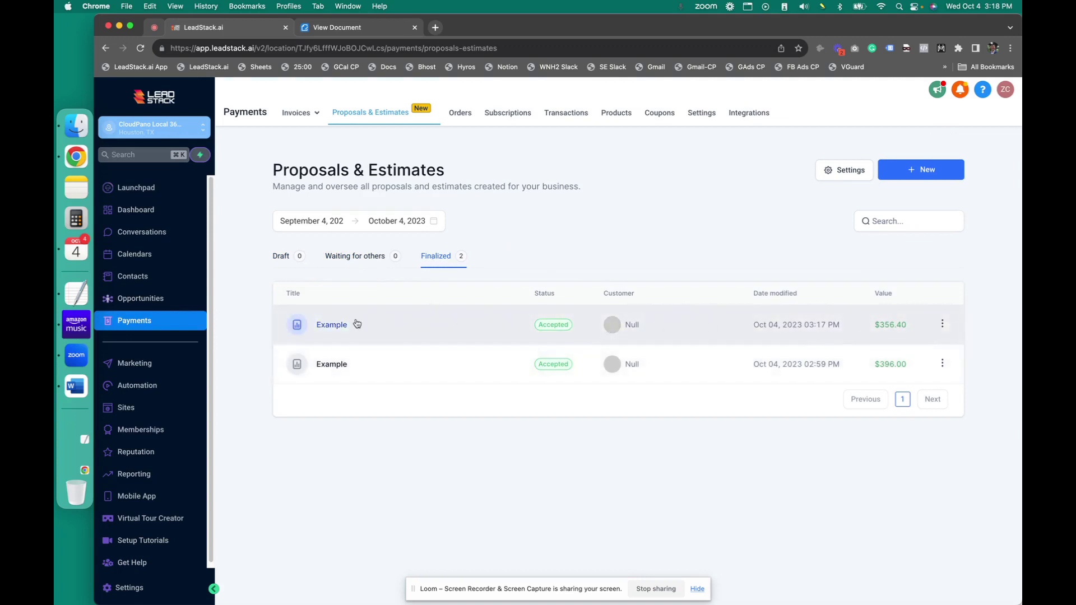
Step: Open the finalized $356.40 Example proposal, review it down to the signature and return to the proposals list
left_click(326, 325)
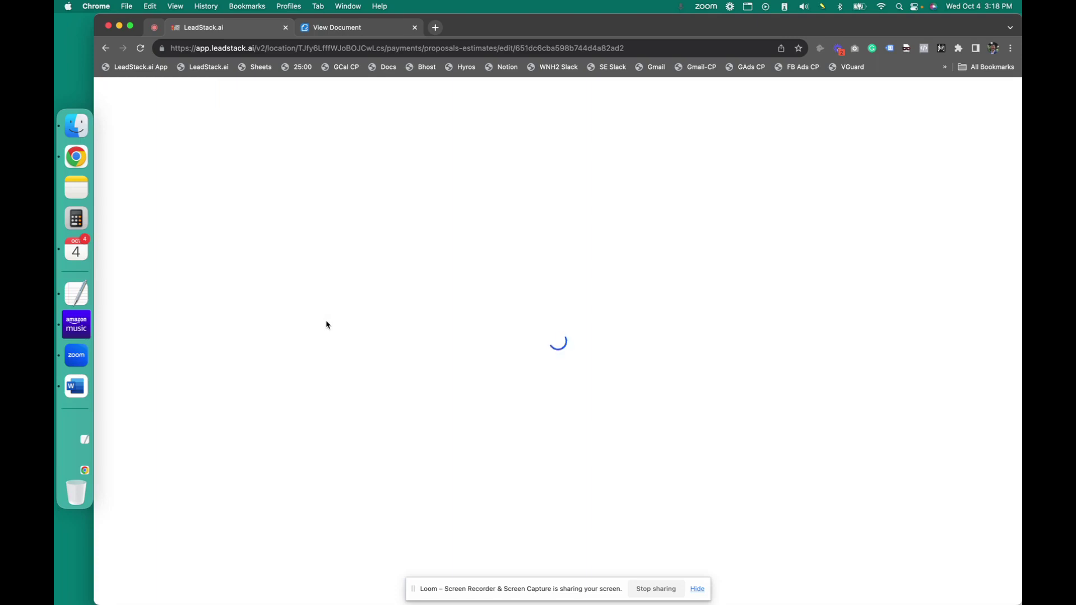
scroll(474, 391, "down", 3)
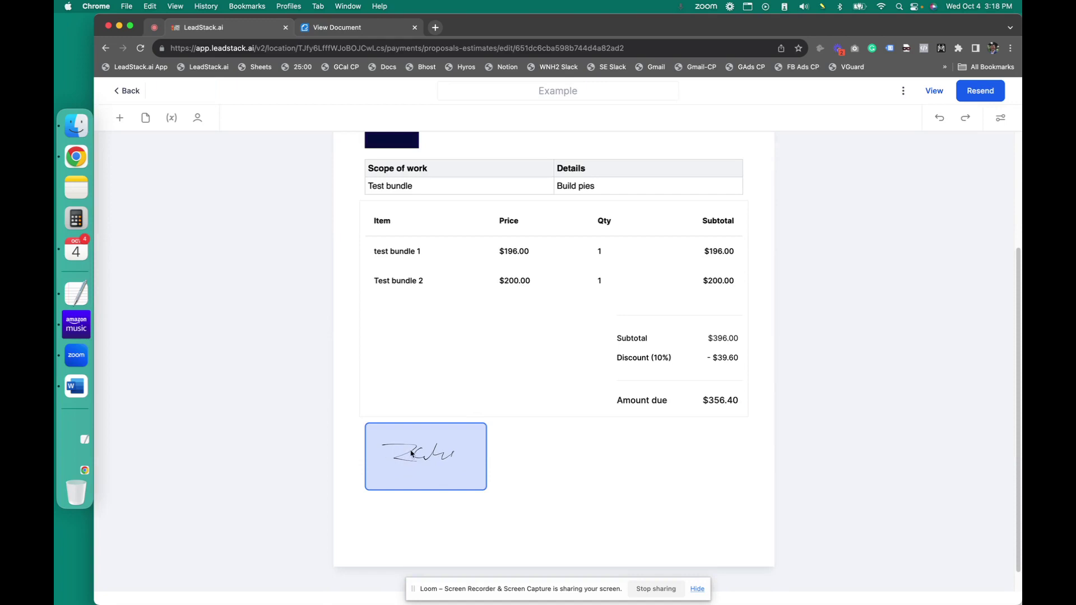
scroll(493, 450, "up", 1)
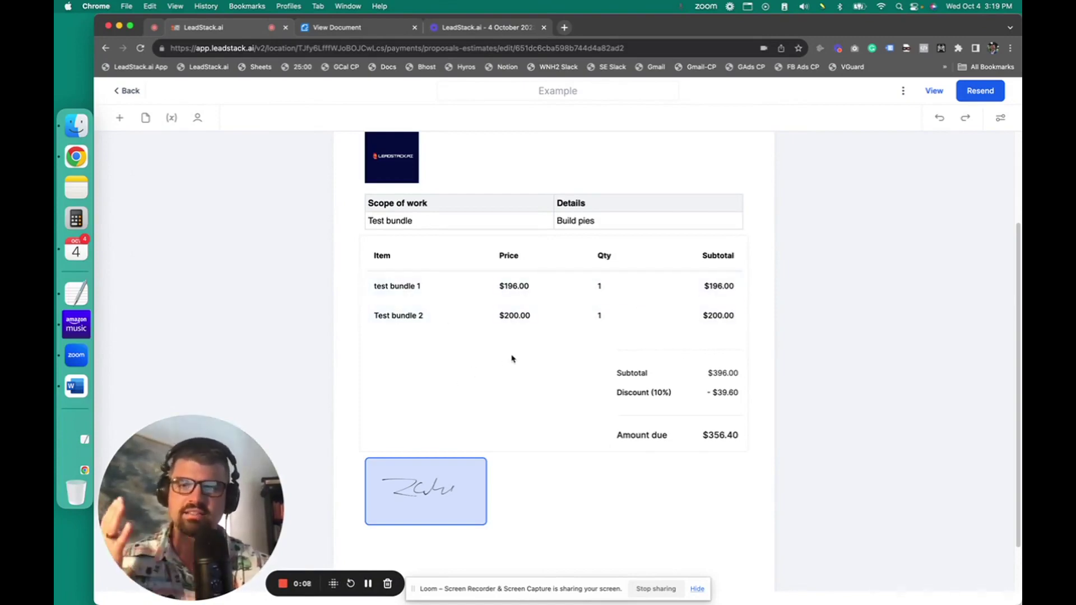
scroll(516, 421, "up", 3)
scroll(521, 488, "down", 3)
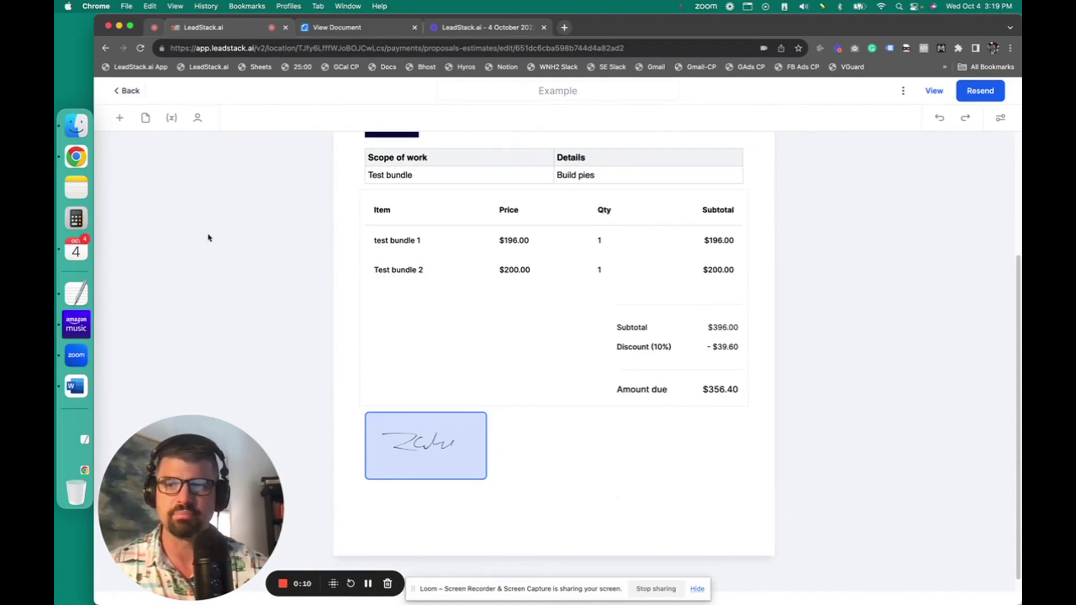
left_click(125, 92)
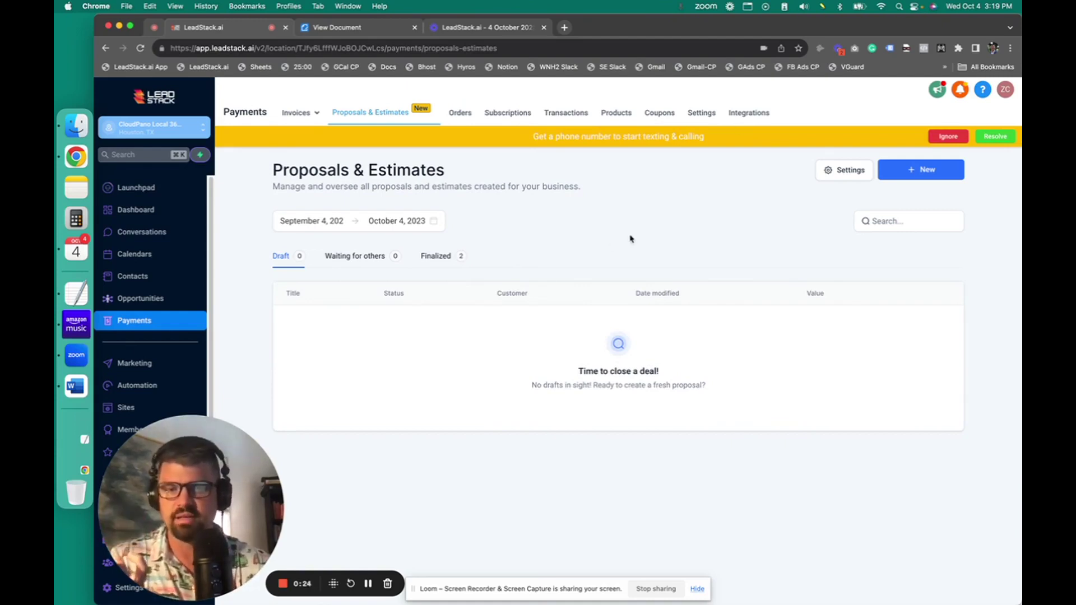
Step: Ignore the phone number notice, look at the Products and Orders pages and return to Proposals & Estimates
left_click(953, 140)
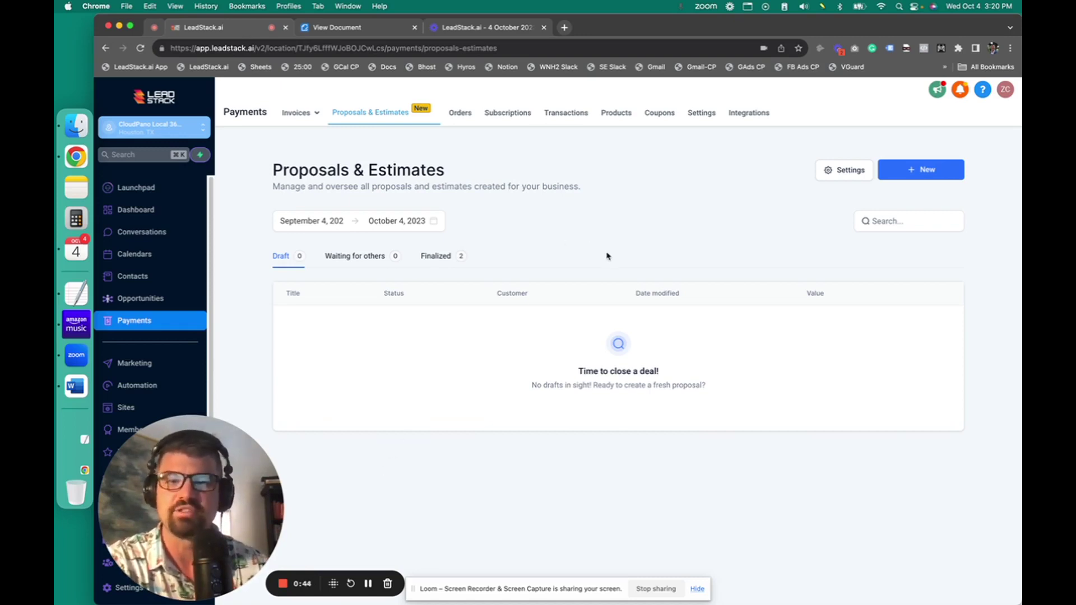
left_click(617, 113)
left_click(460, 114)
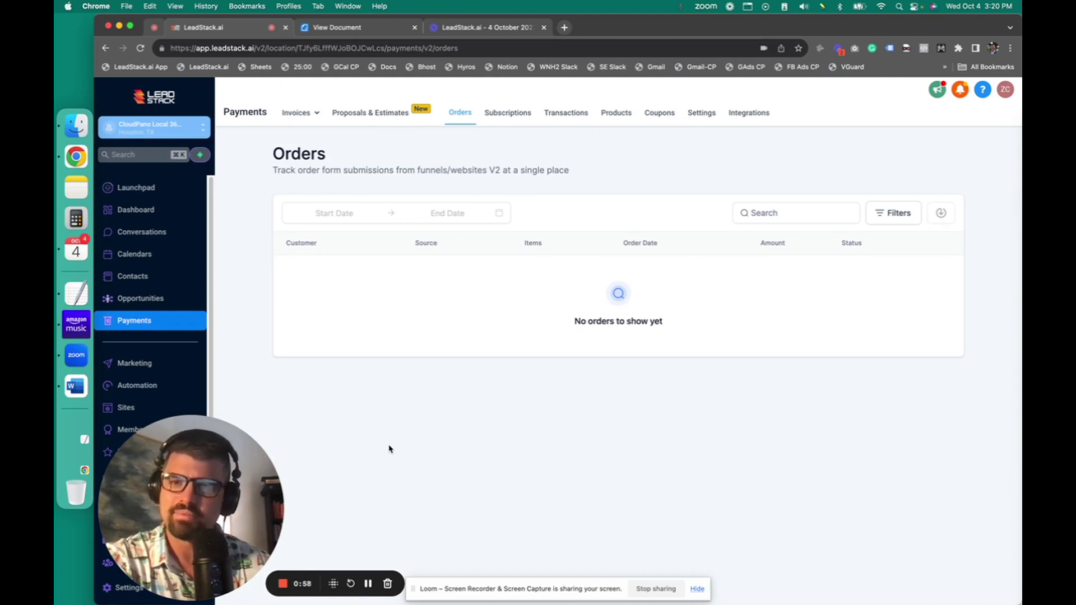
left_click(388, 116)
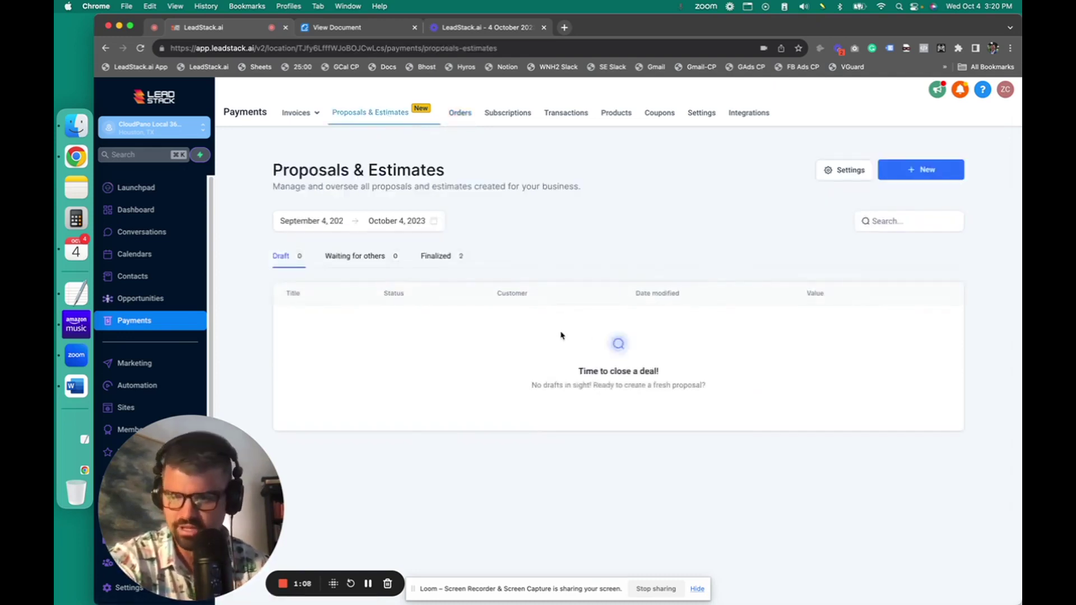
Step: Open the bookmarked LeadStack.ai website in a new tab and look through its homepage down to Free Bonus Features
right_click(196, 67)
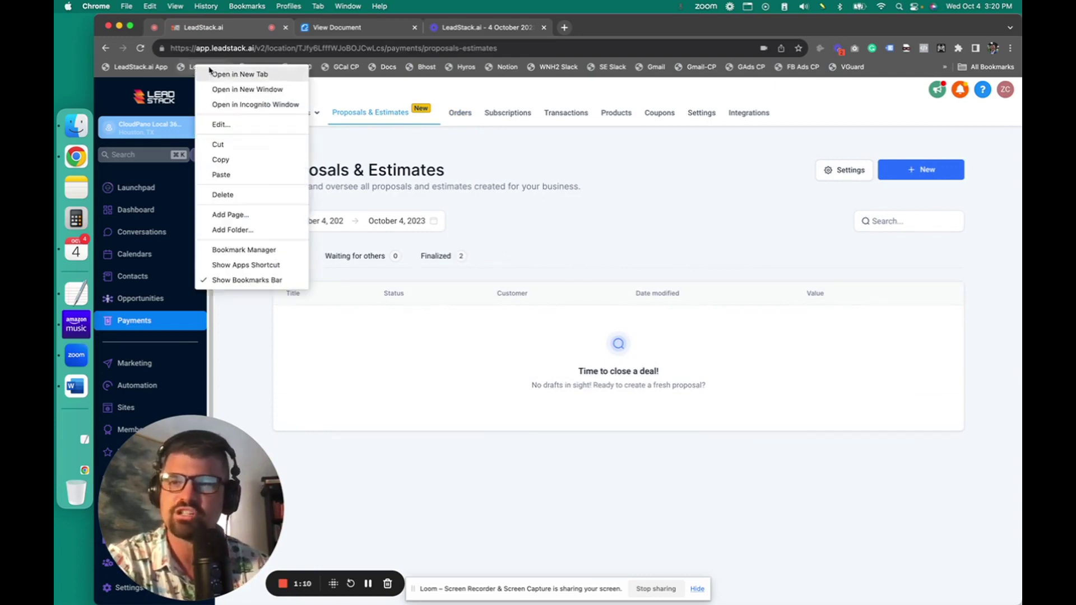
left_click(212, 73)
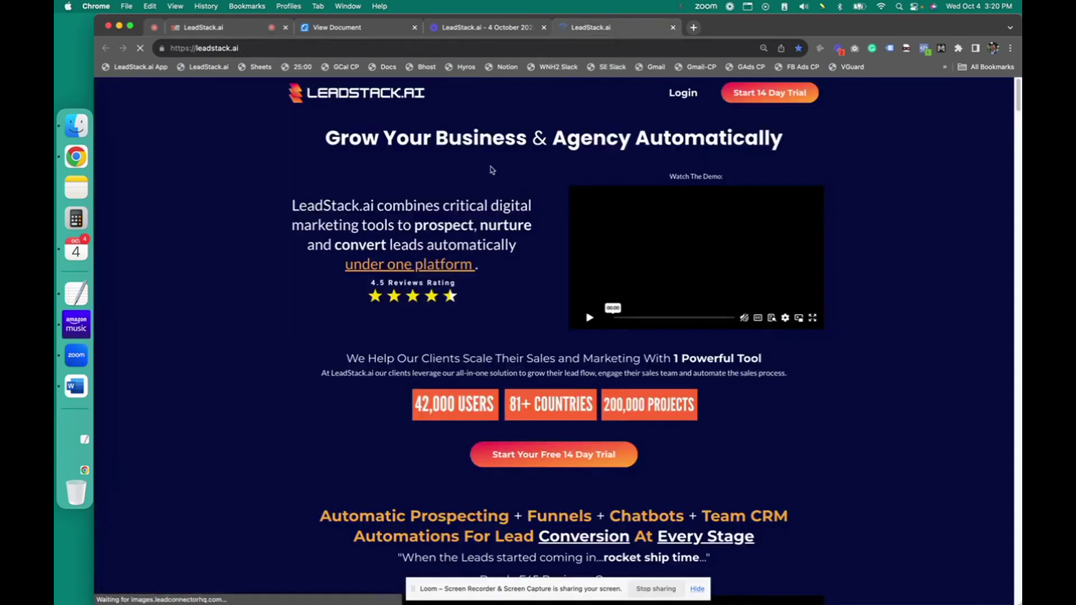
scroll(306, 293, "down", 6)
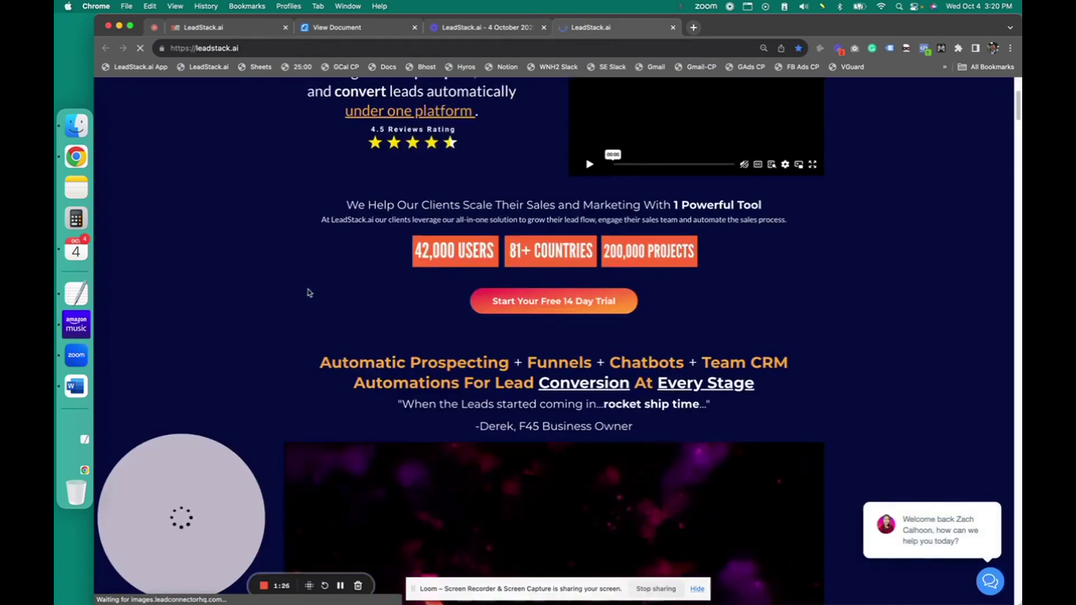
scroll(238, 292, "down", 20)
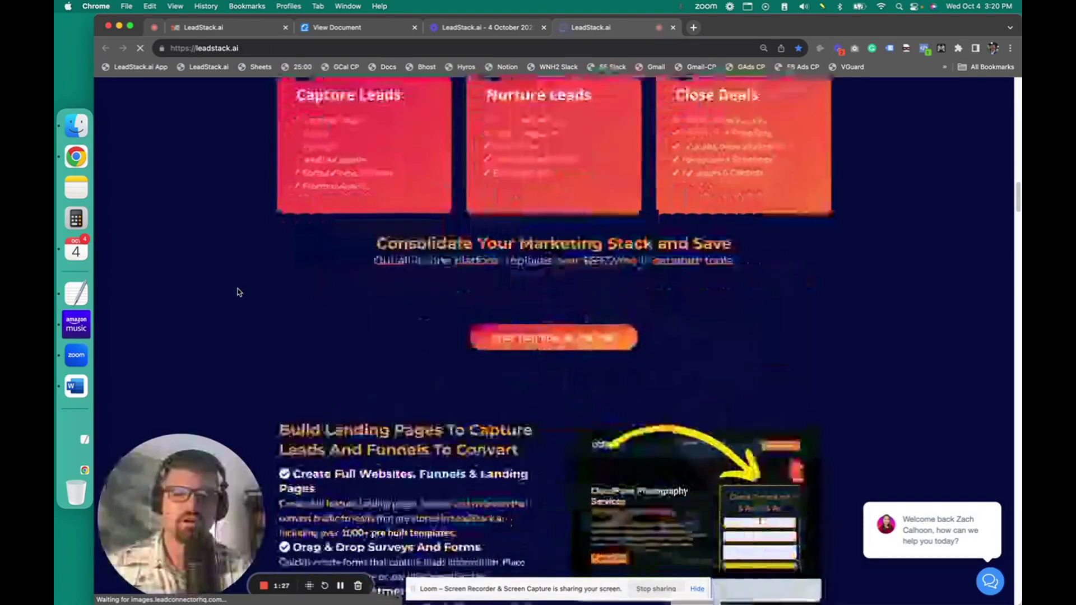
scroll(238, 292, "down", 20)
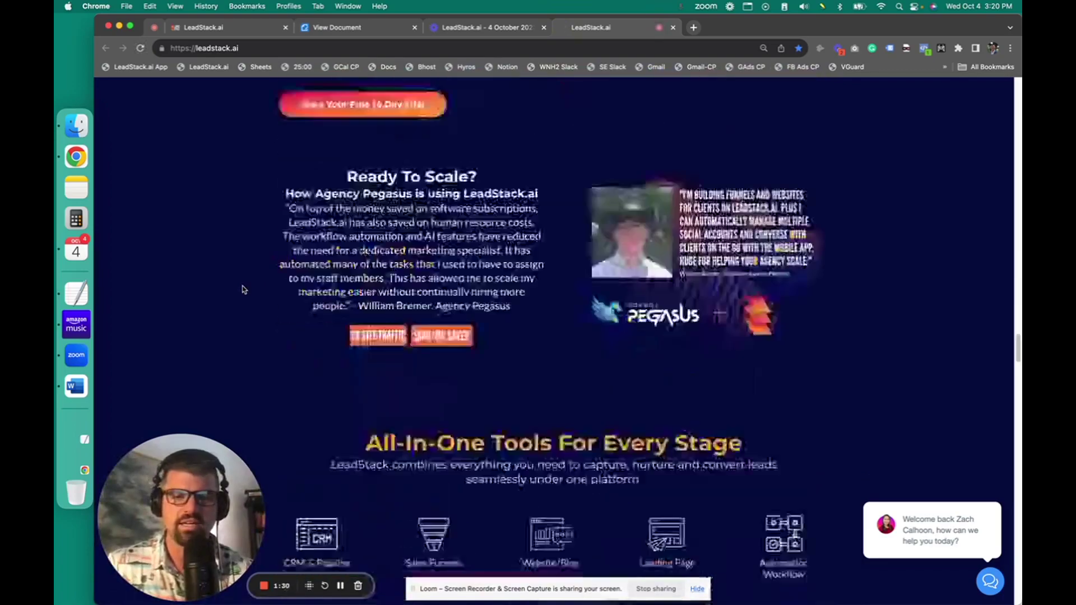
scroll(244, 289, "down", 15)
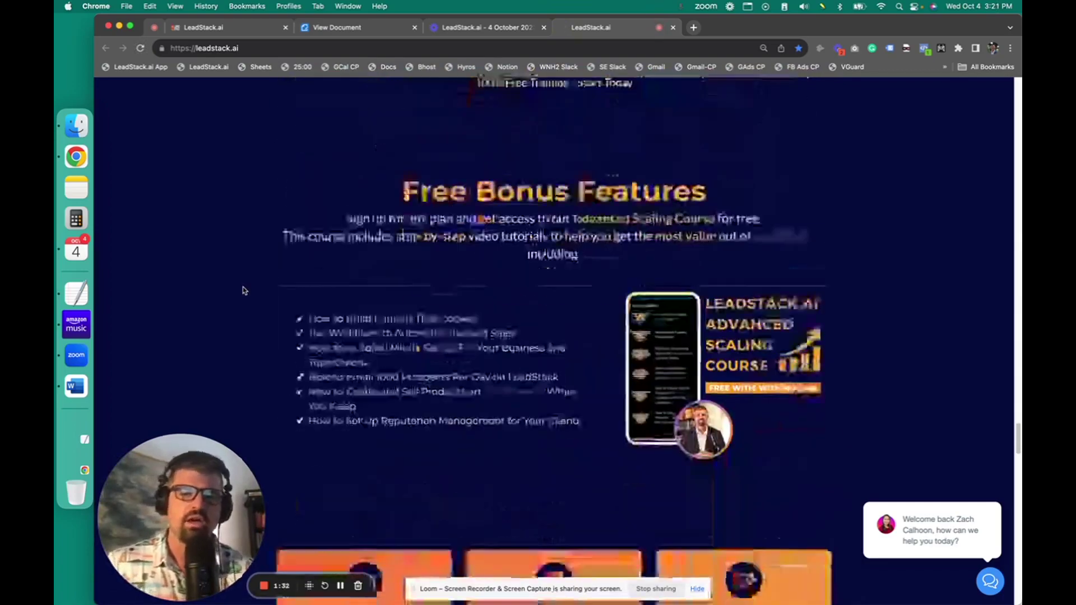